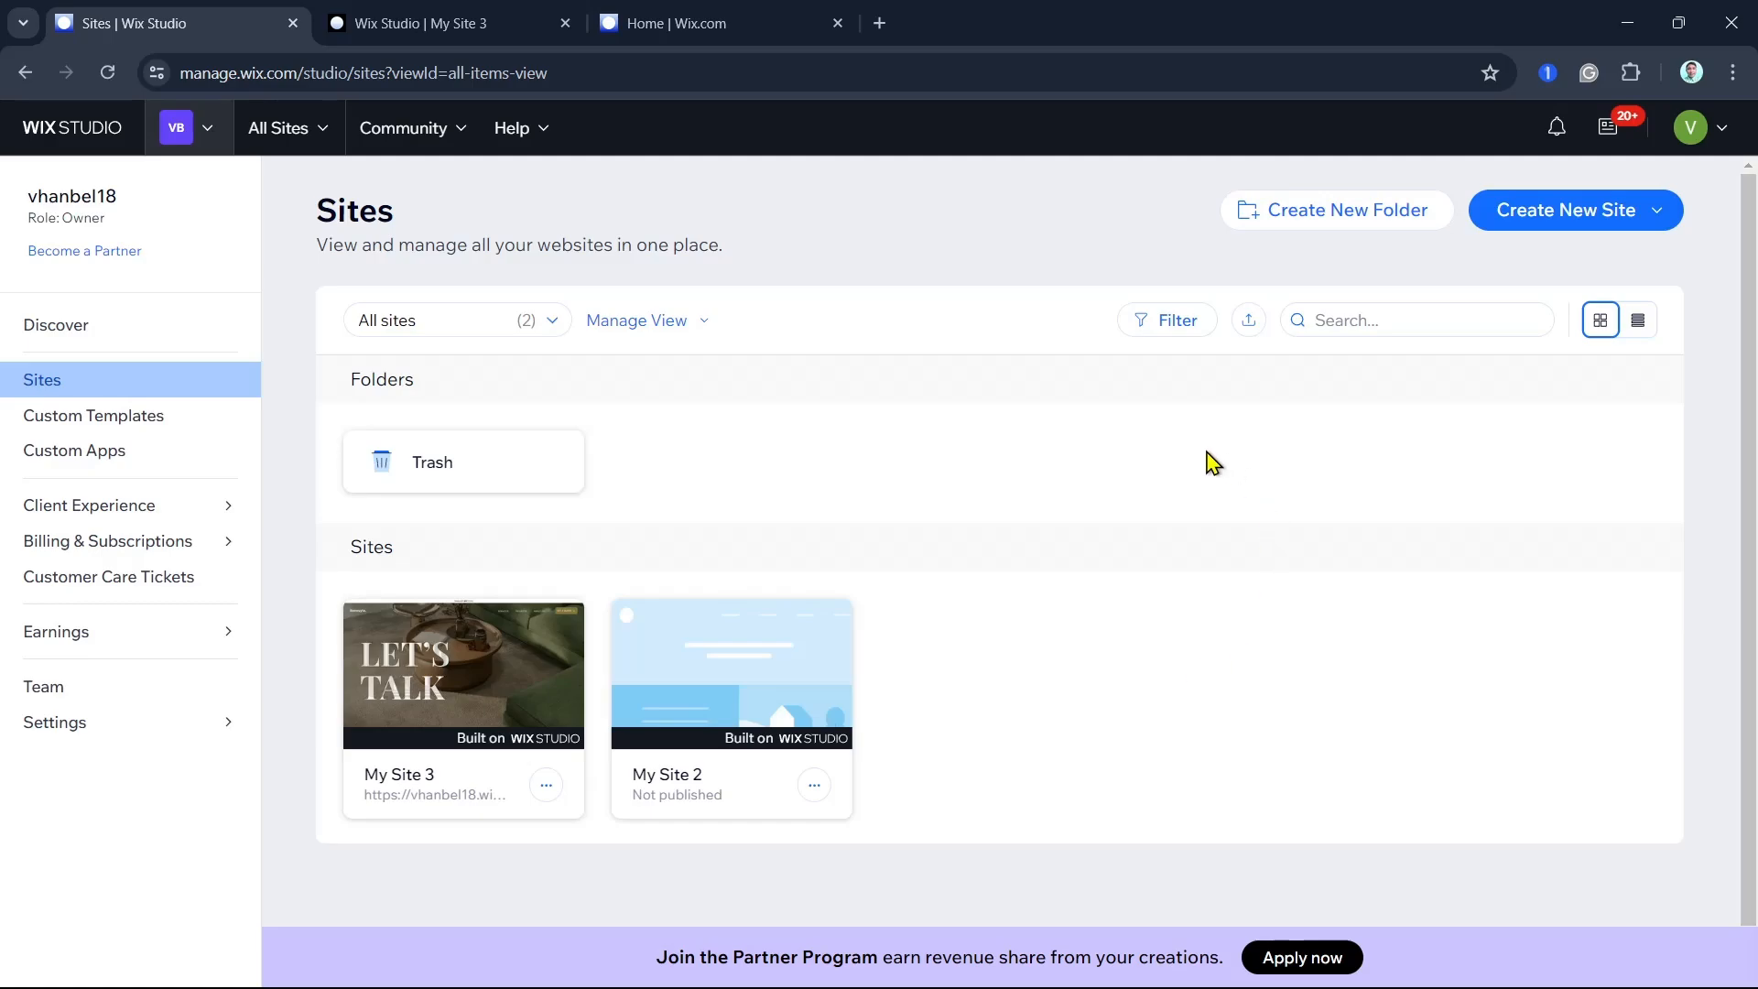
# - Open the My Site 3 editor and add a blank section below the hero section on the home page
pyautogui.click(417, 22)
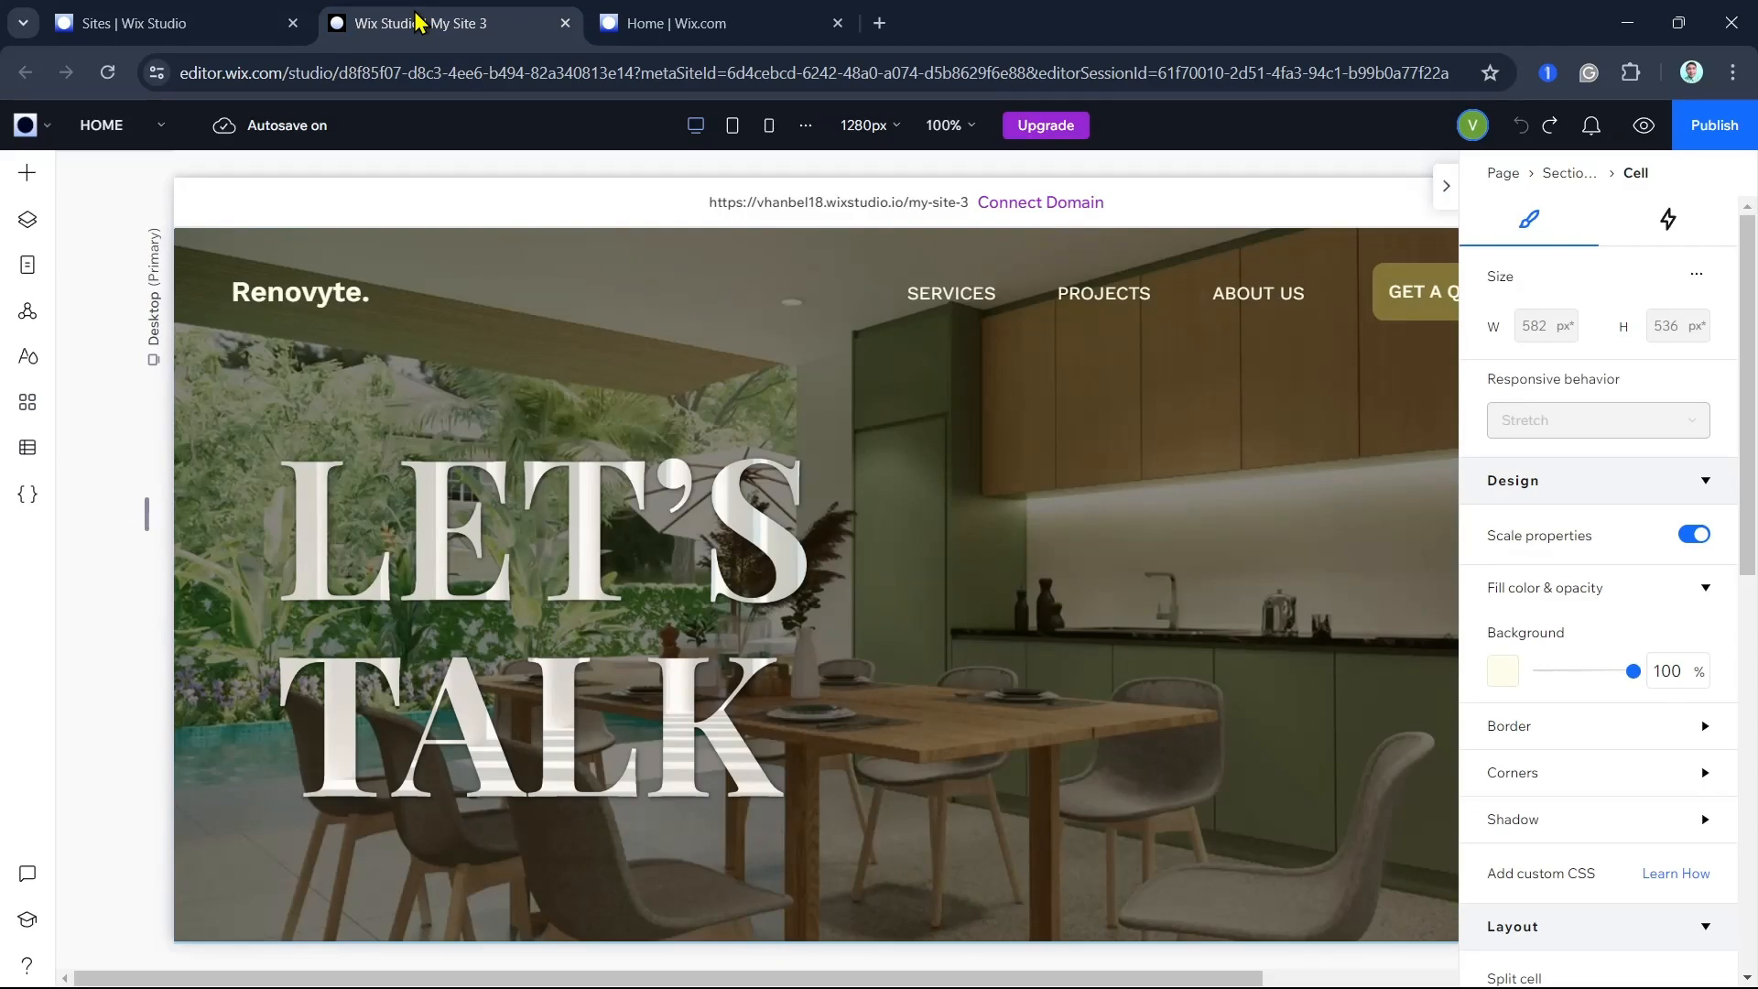
pyautogui.click(163, 23)
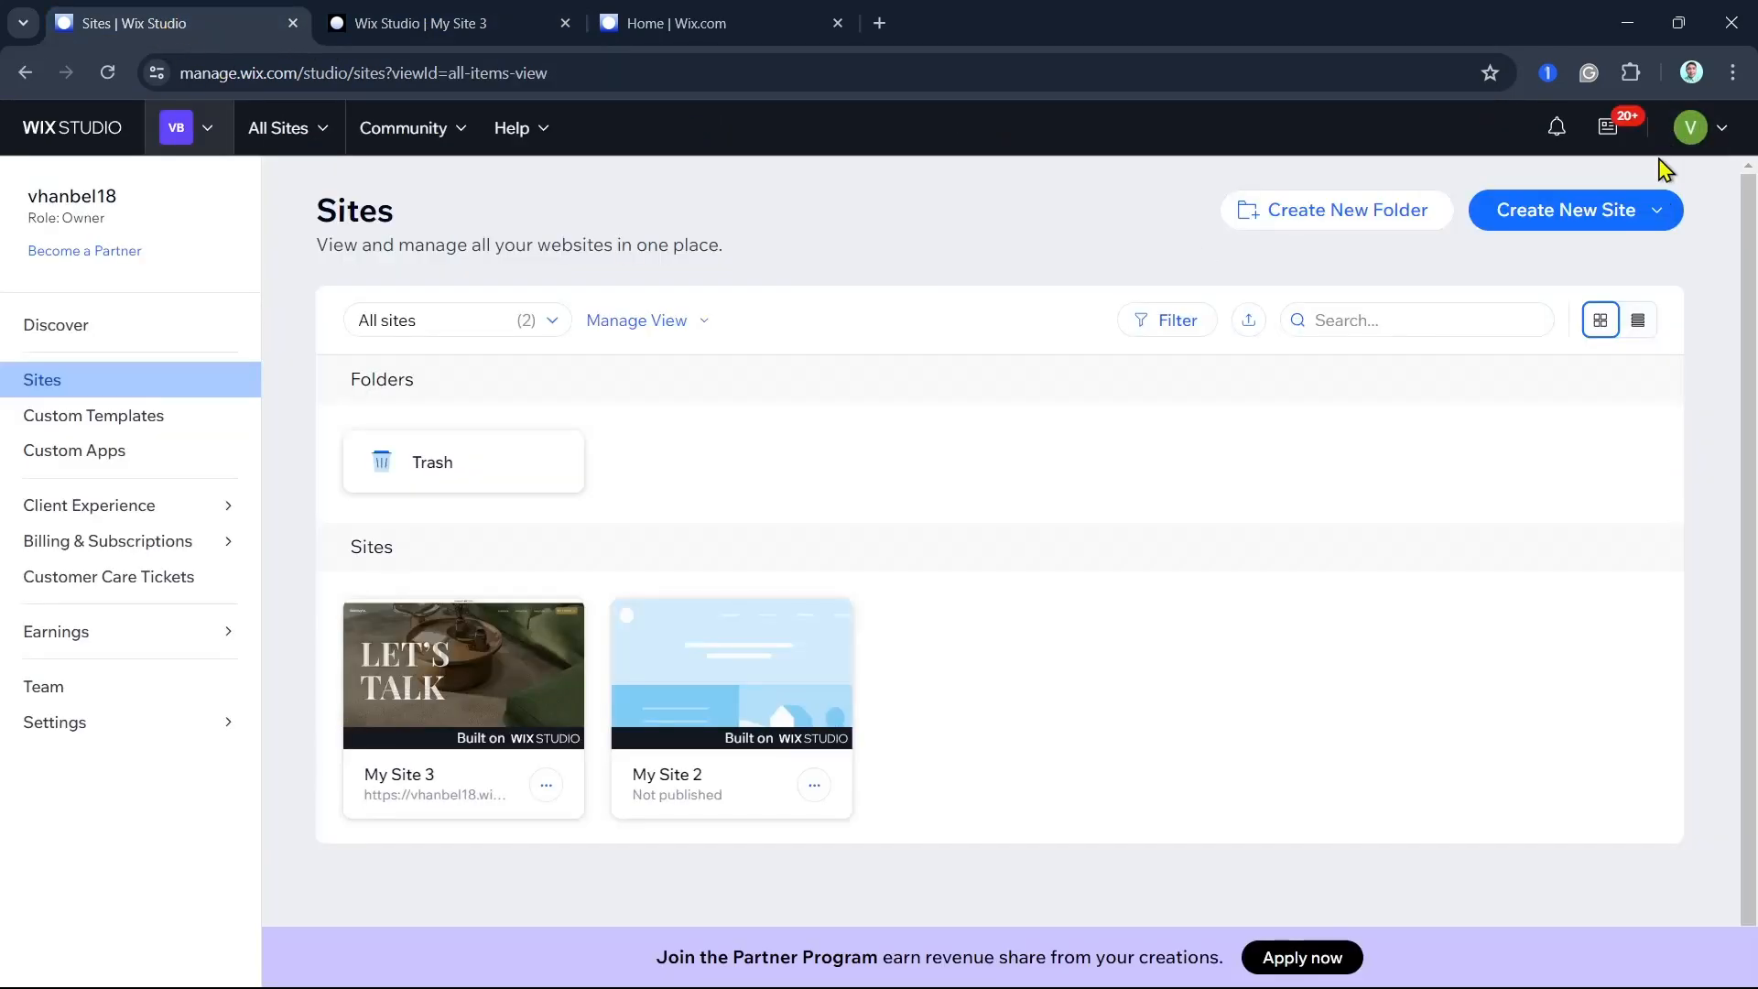
pyautogui.click(1565, 210)
pyautogui.click(403, 23)
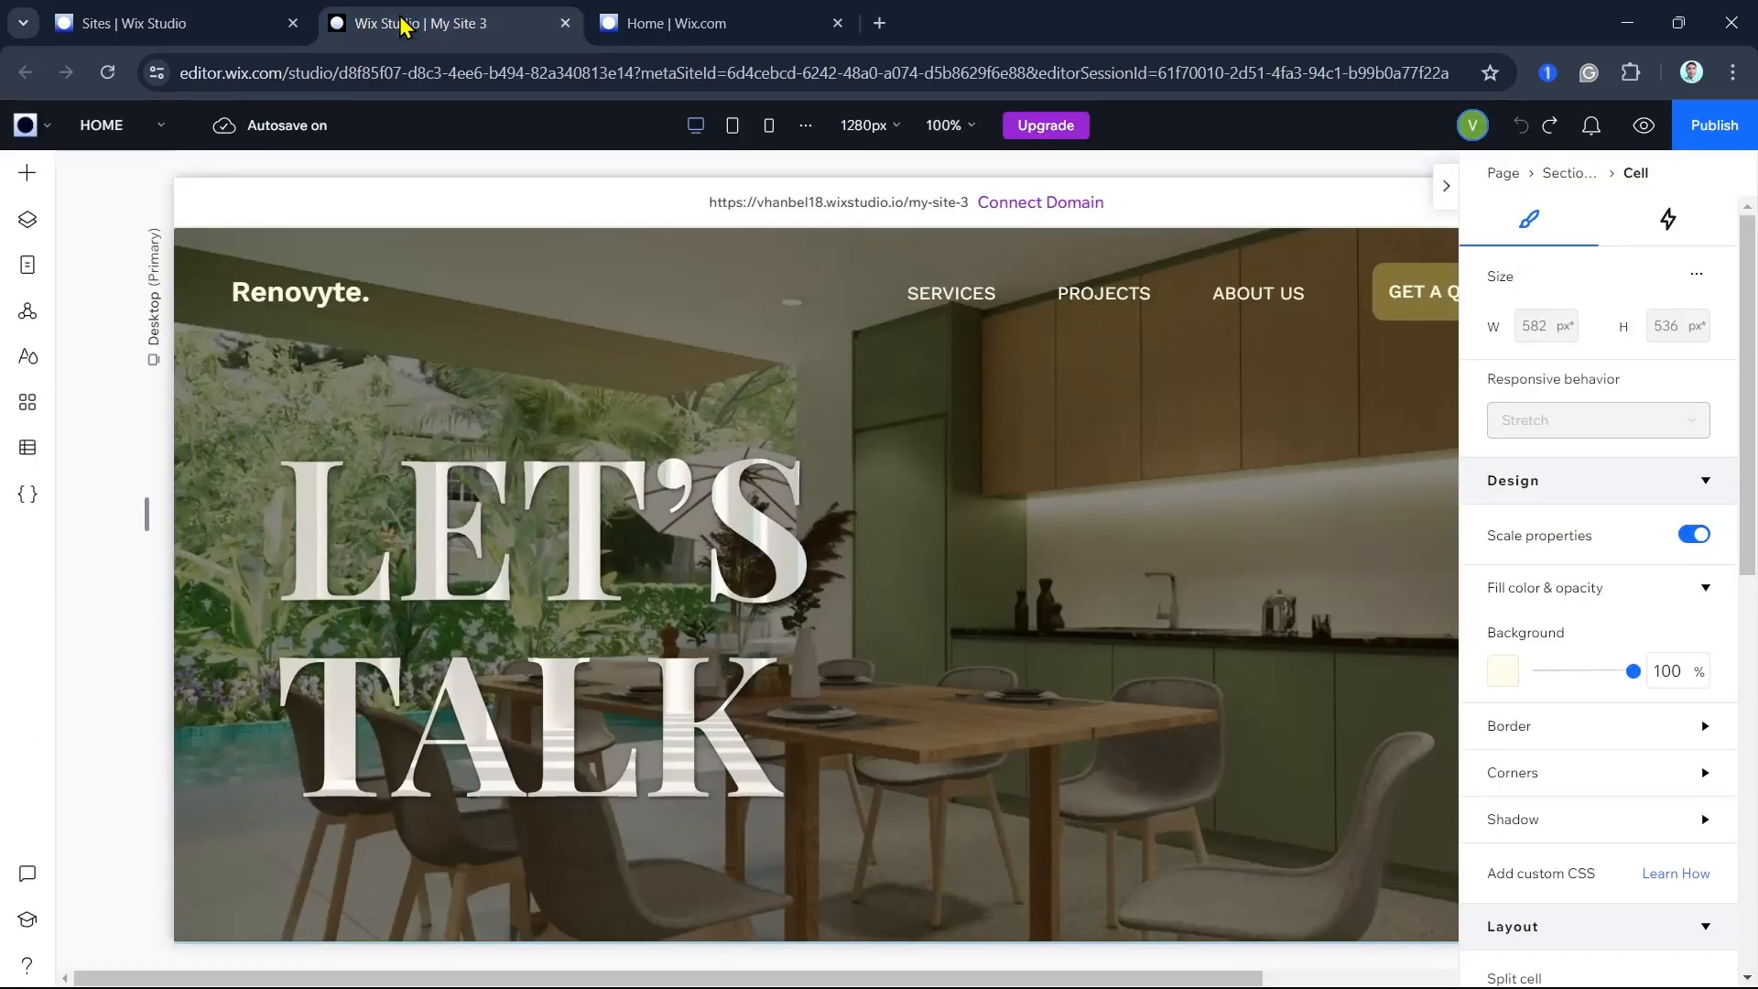
pyautogui.scroll(-5, 989, 531)
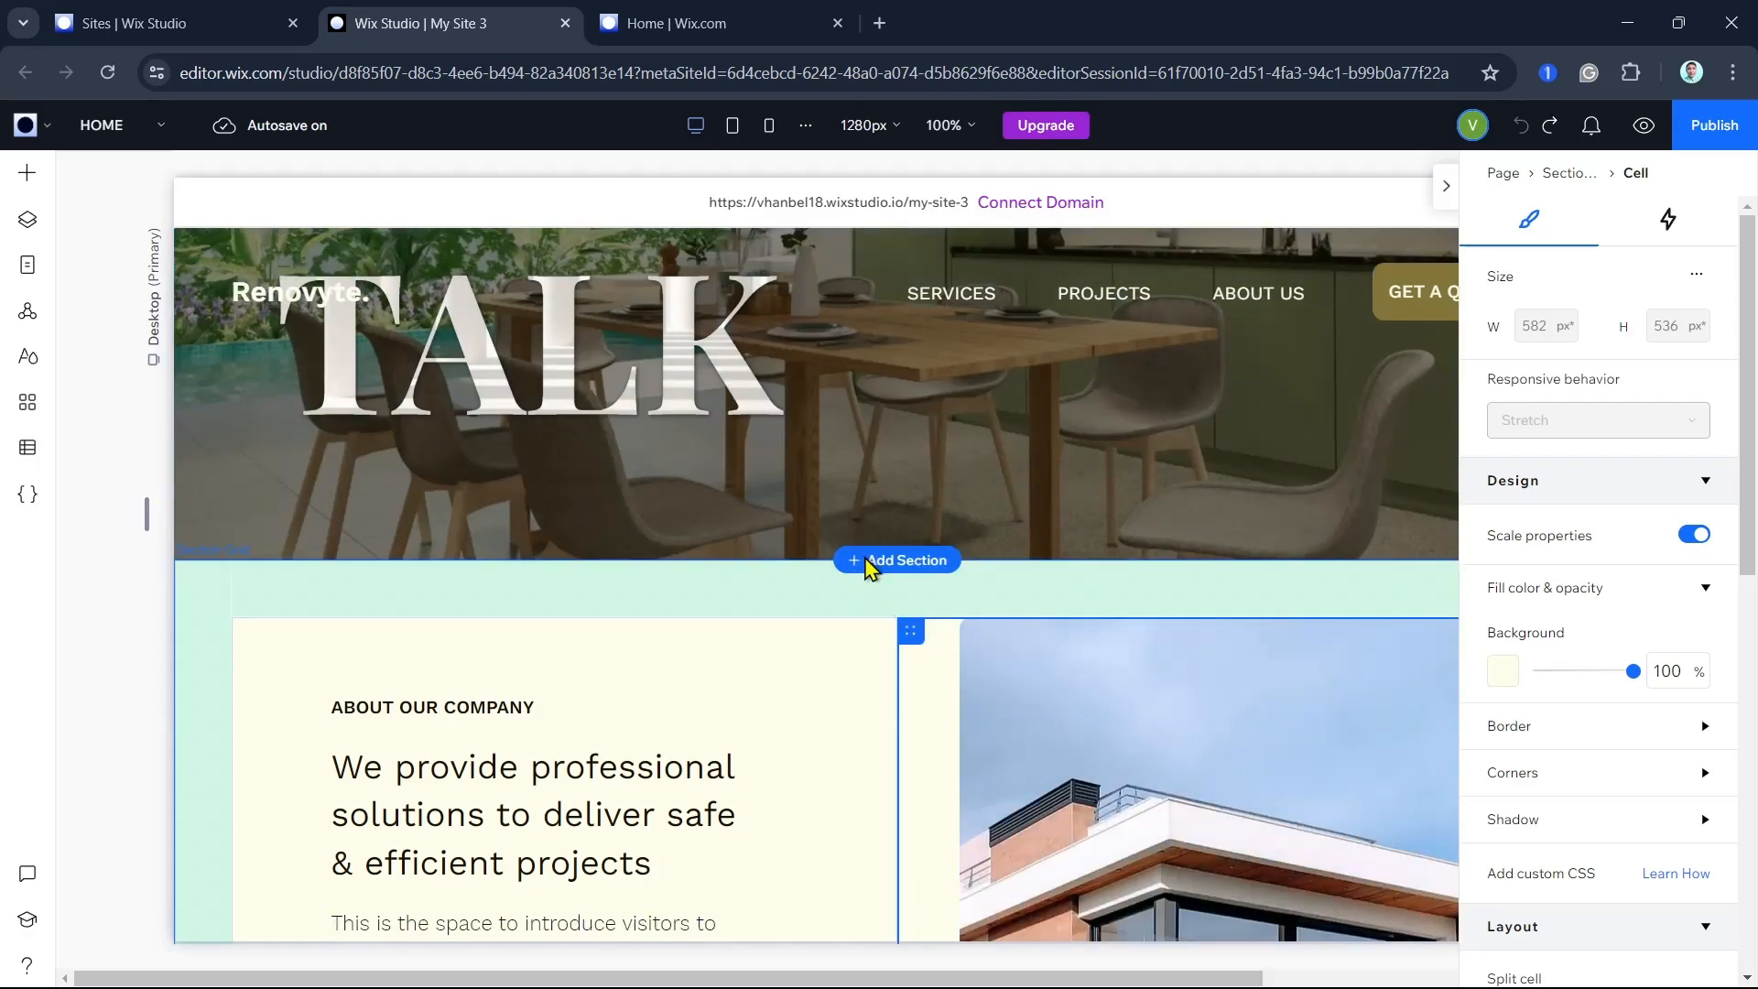
pyautogui.scroll(-3, 903, 569)
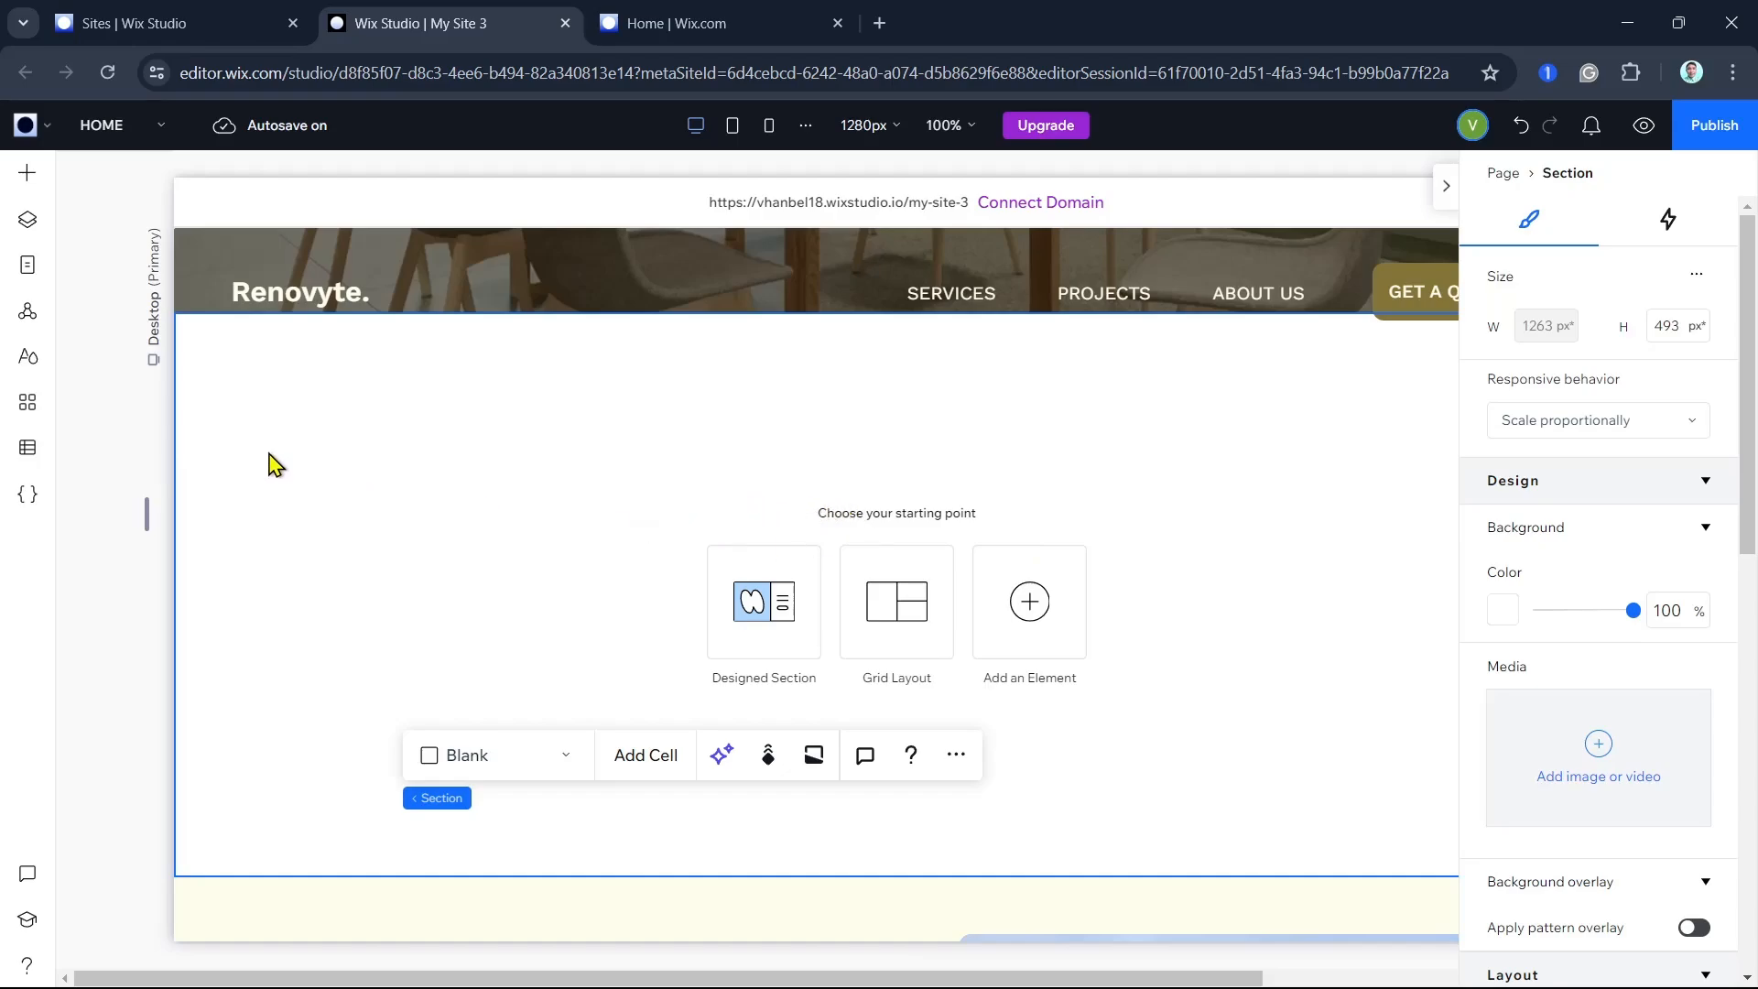
pyautogui.click(30, 128)
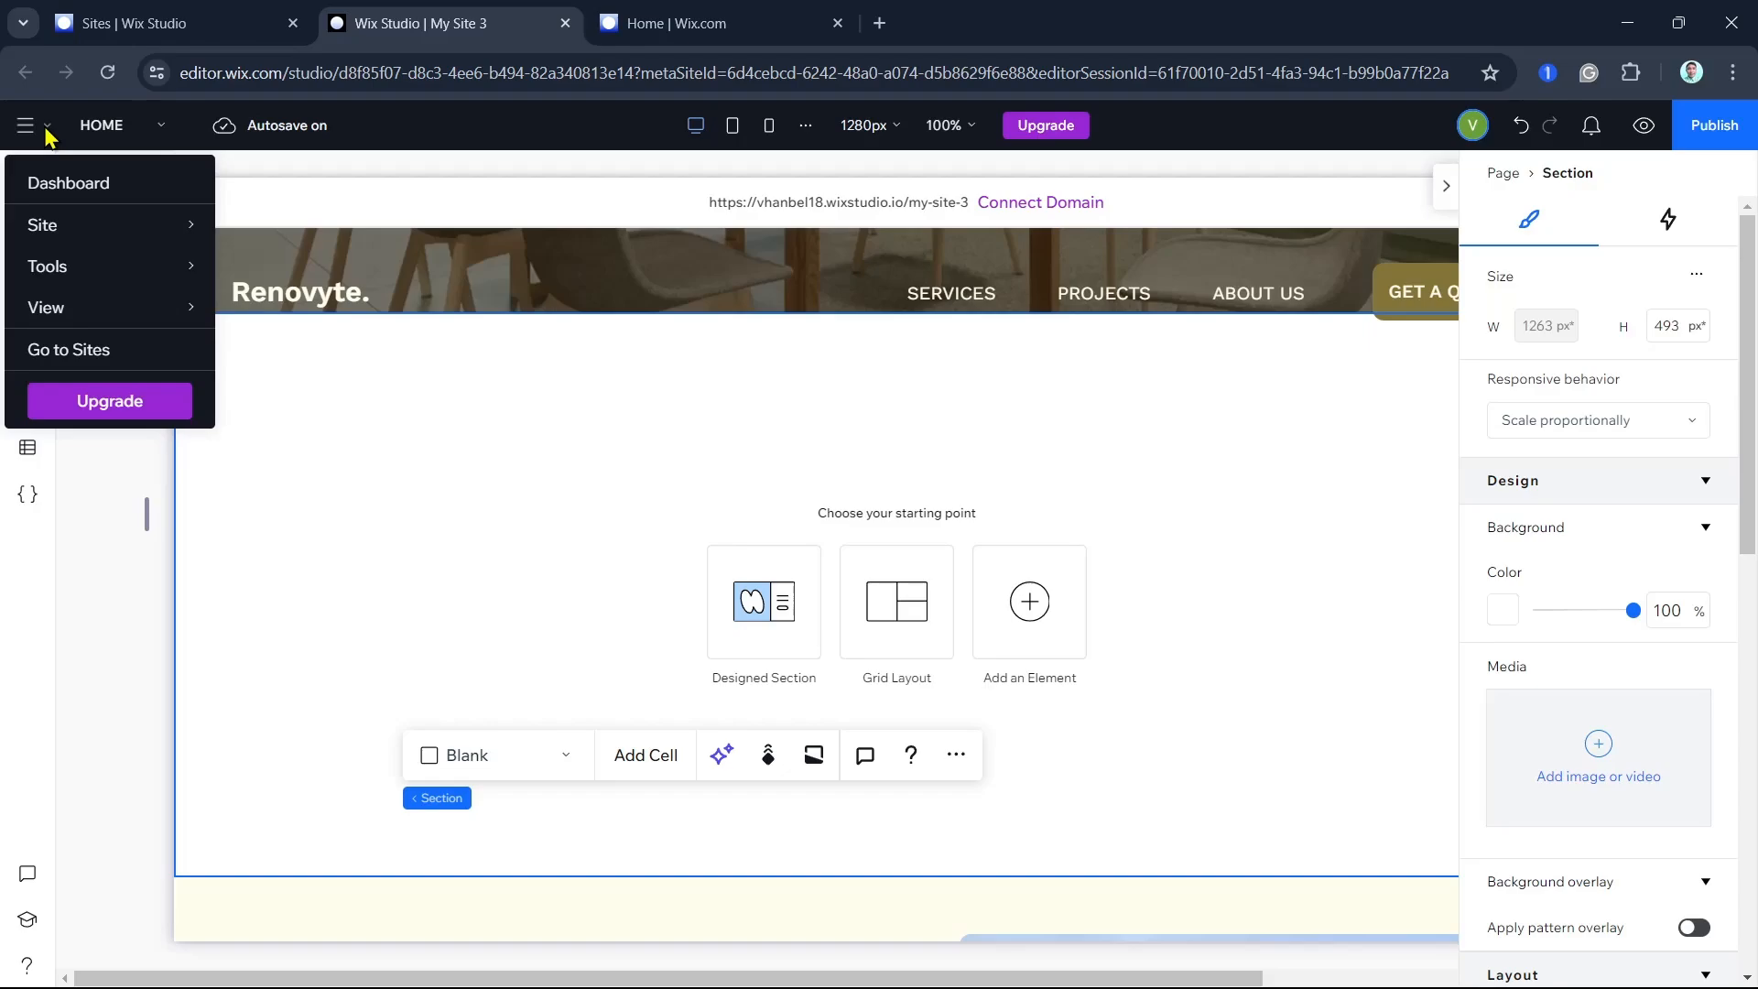
pyautogui.click(151, 533)
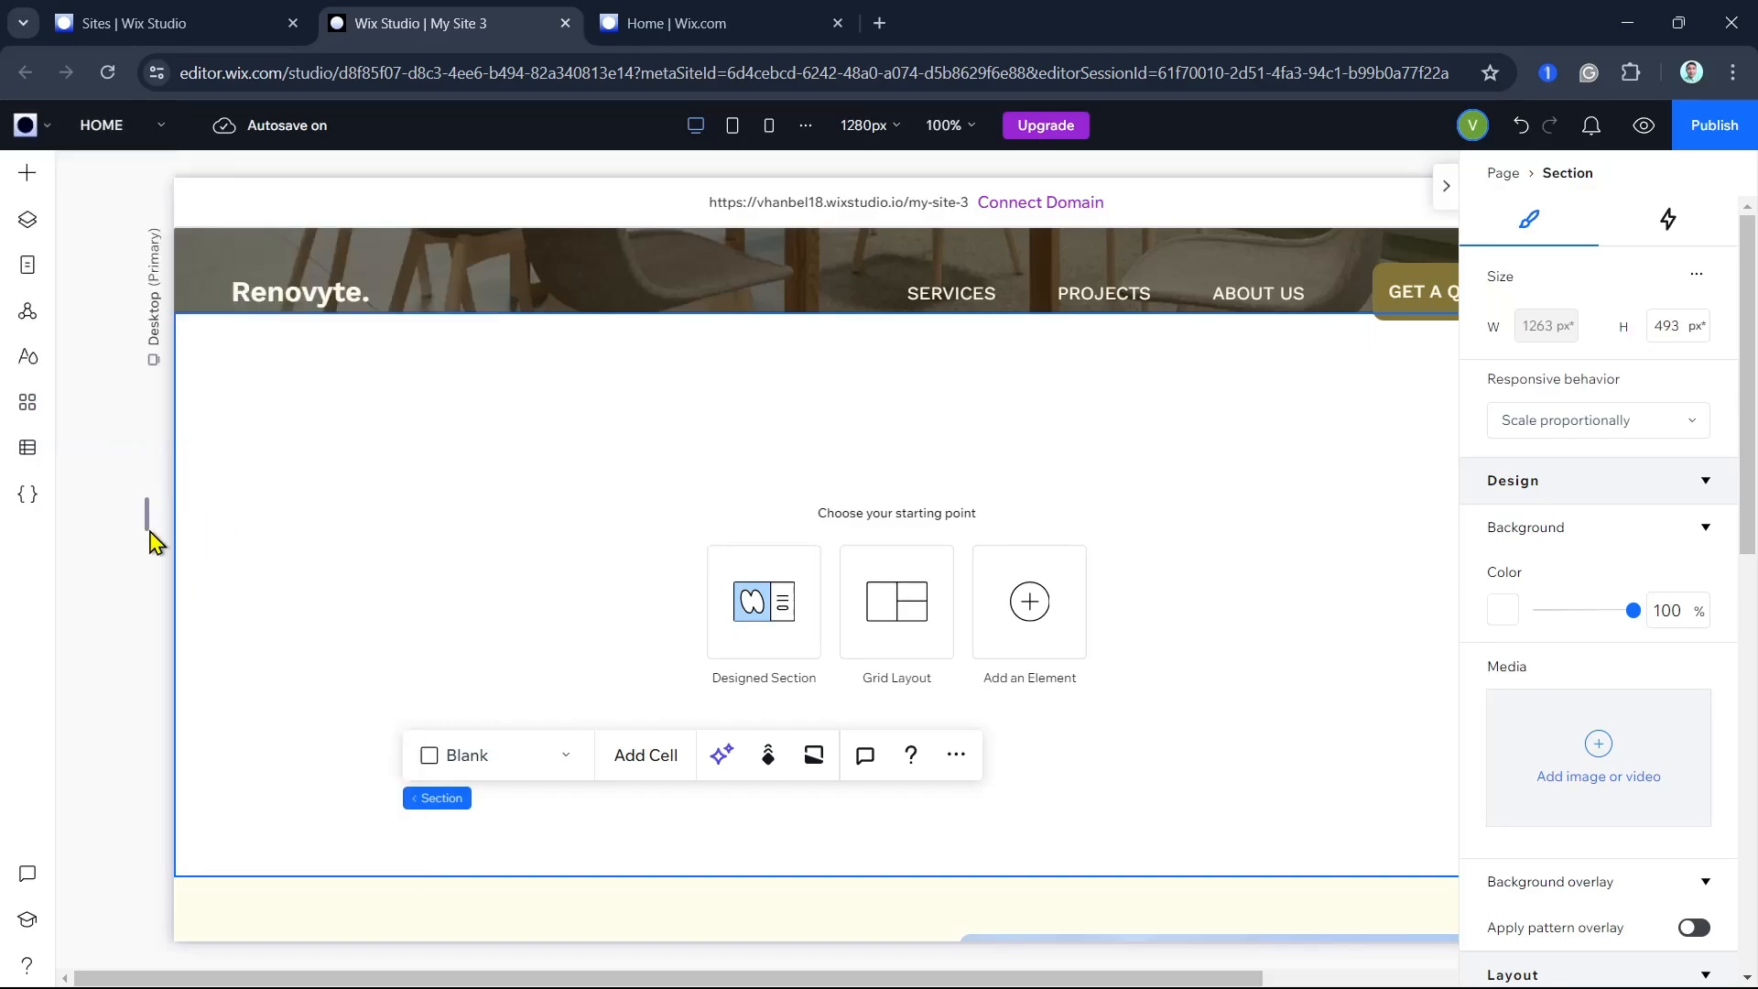
# - Show the Members elements and open the help article on adding a Members Area
pyautogui.click(31, 185)
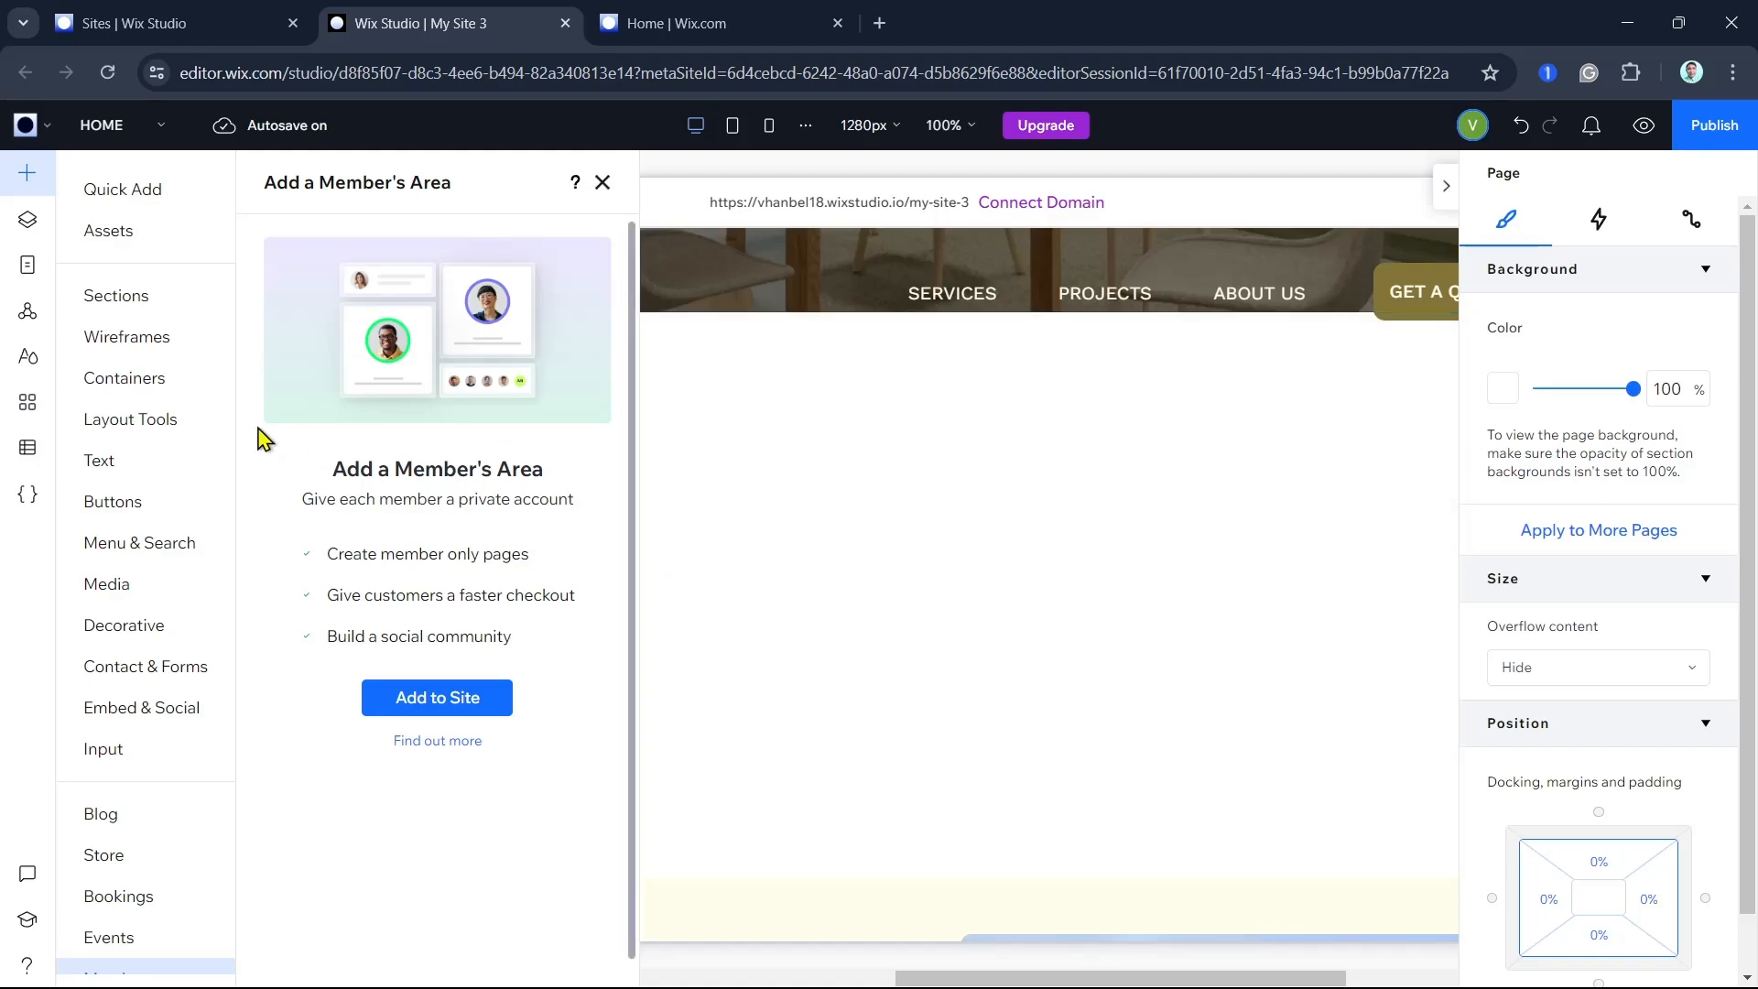
pyautogui.scroll(-2, 140, 512)
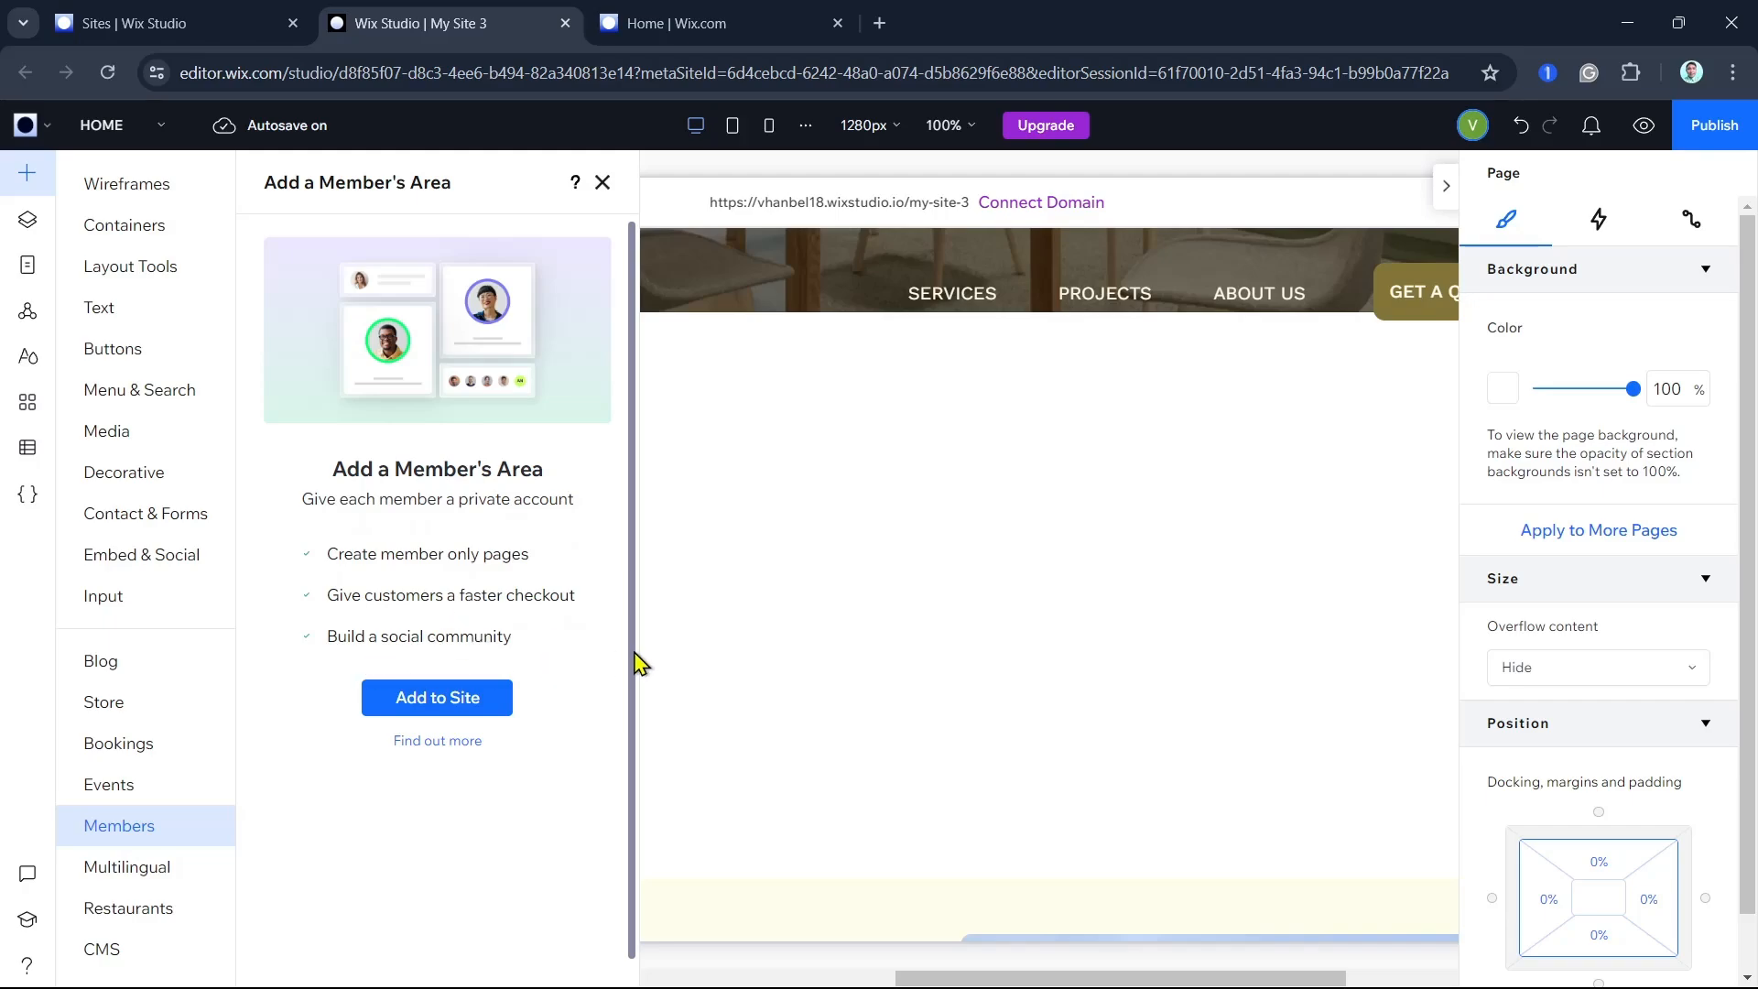
pyautogui.click(443, 743)
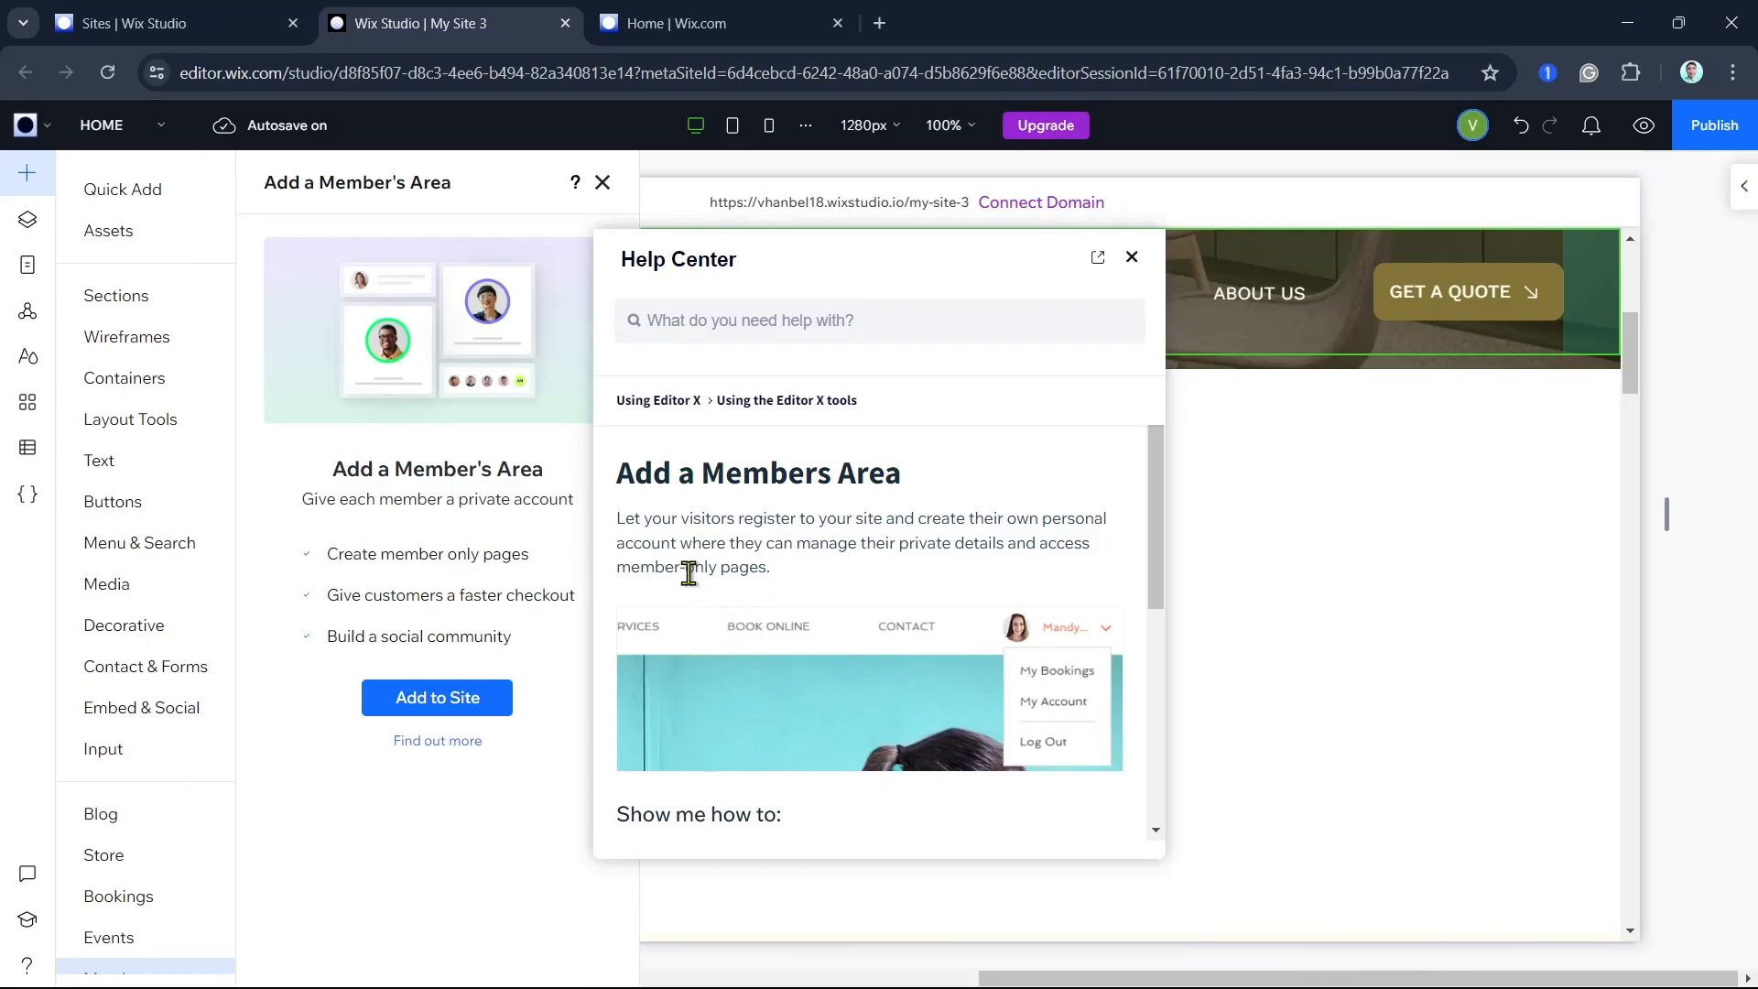
# - Examine the article's instructions on setting up the login bar, member approval settings and access to the member list
pyautogui.scroll(-1, 851, 677)
pyautogui.scroll(-4, 850, 678)
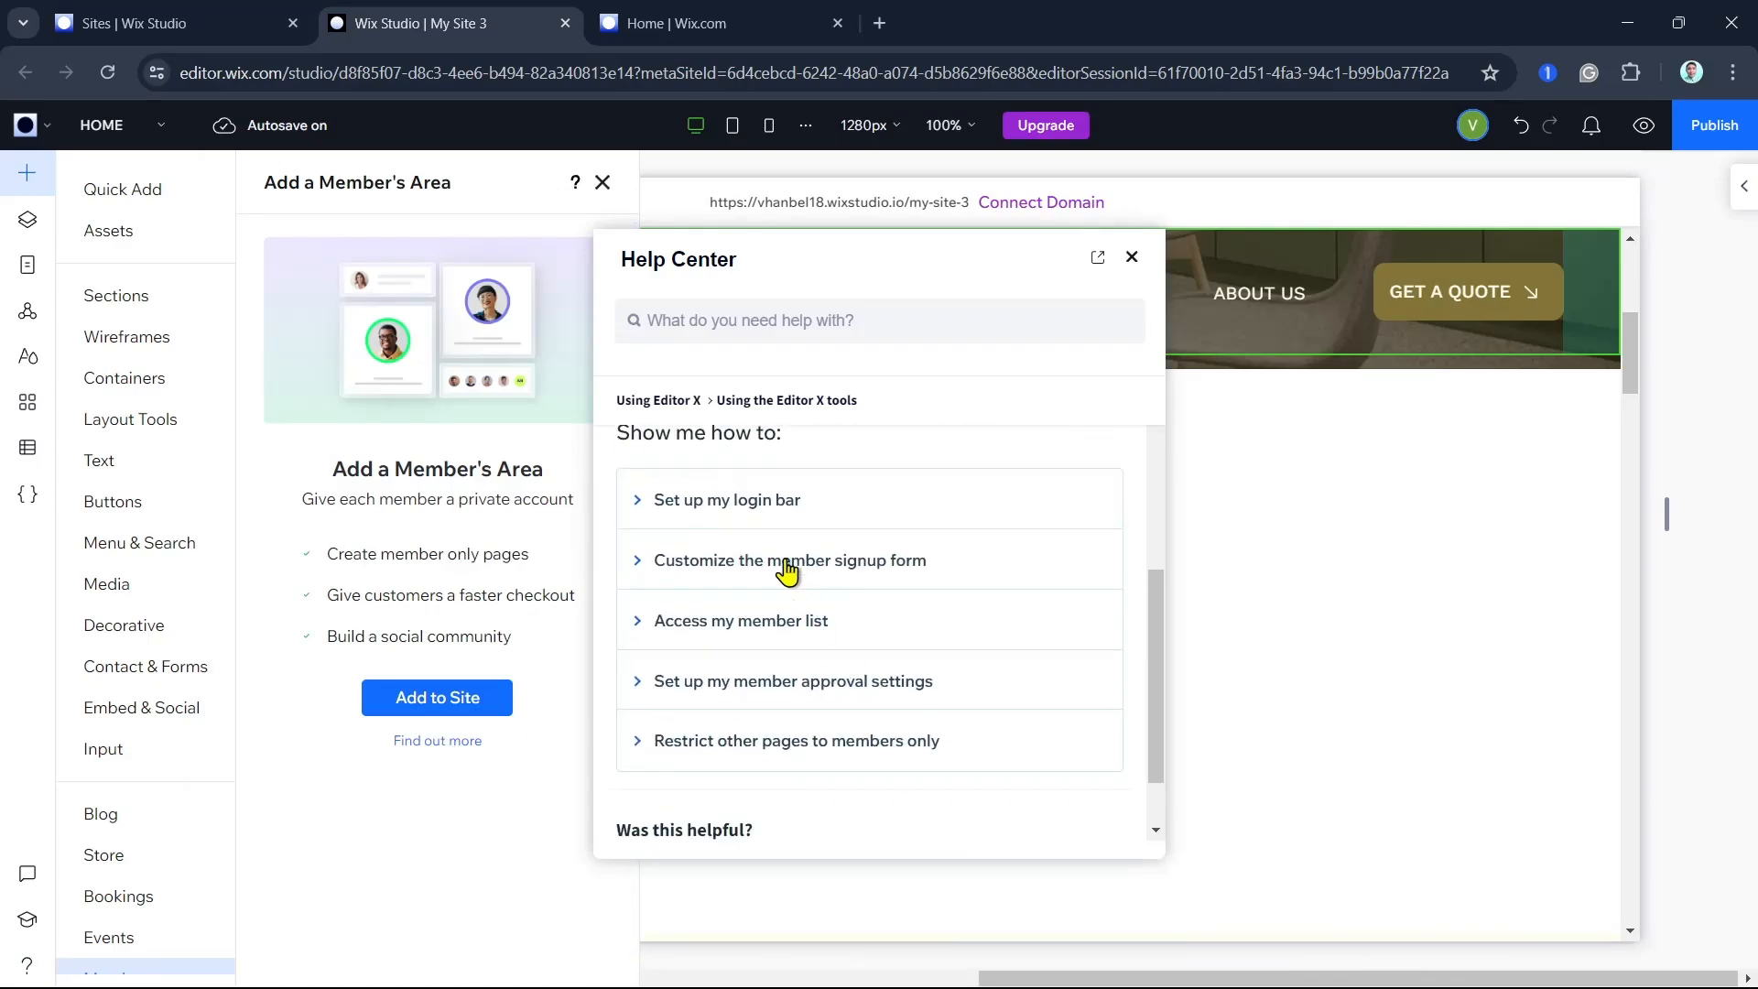
pyautogui.click(758, 502)
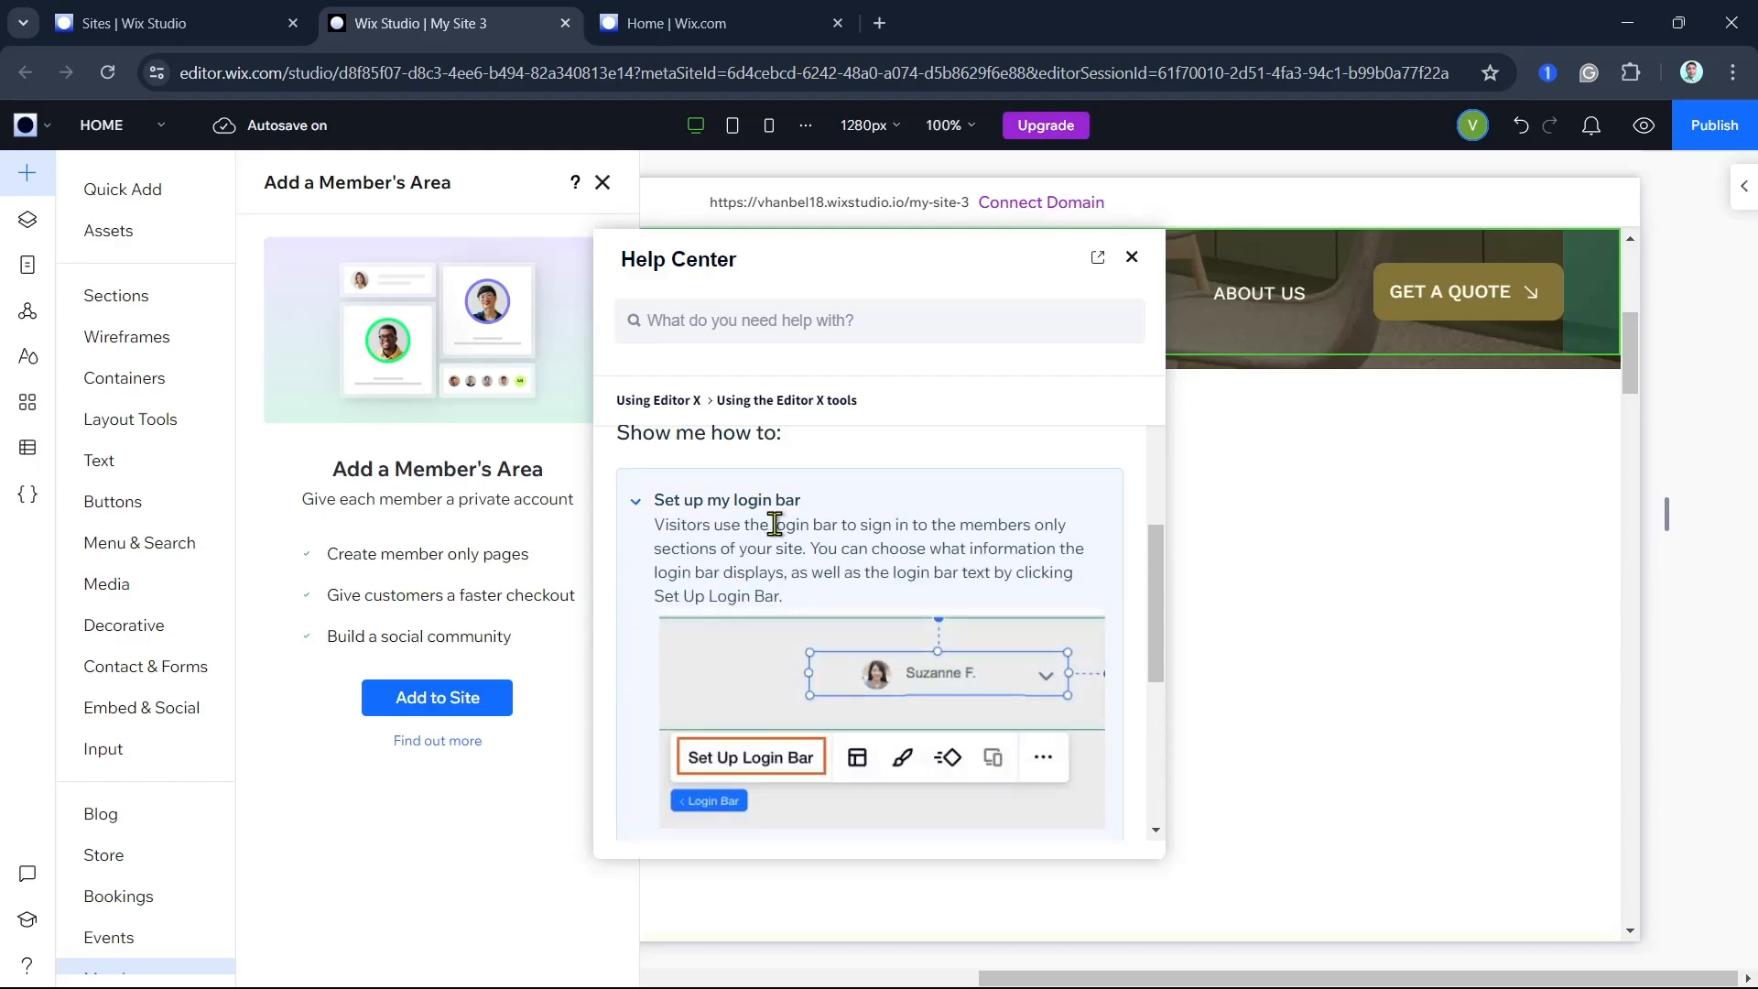
pyautogui.scroll(-3, 774, 558)
pyautogui.click(792, 606)
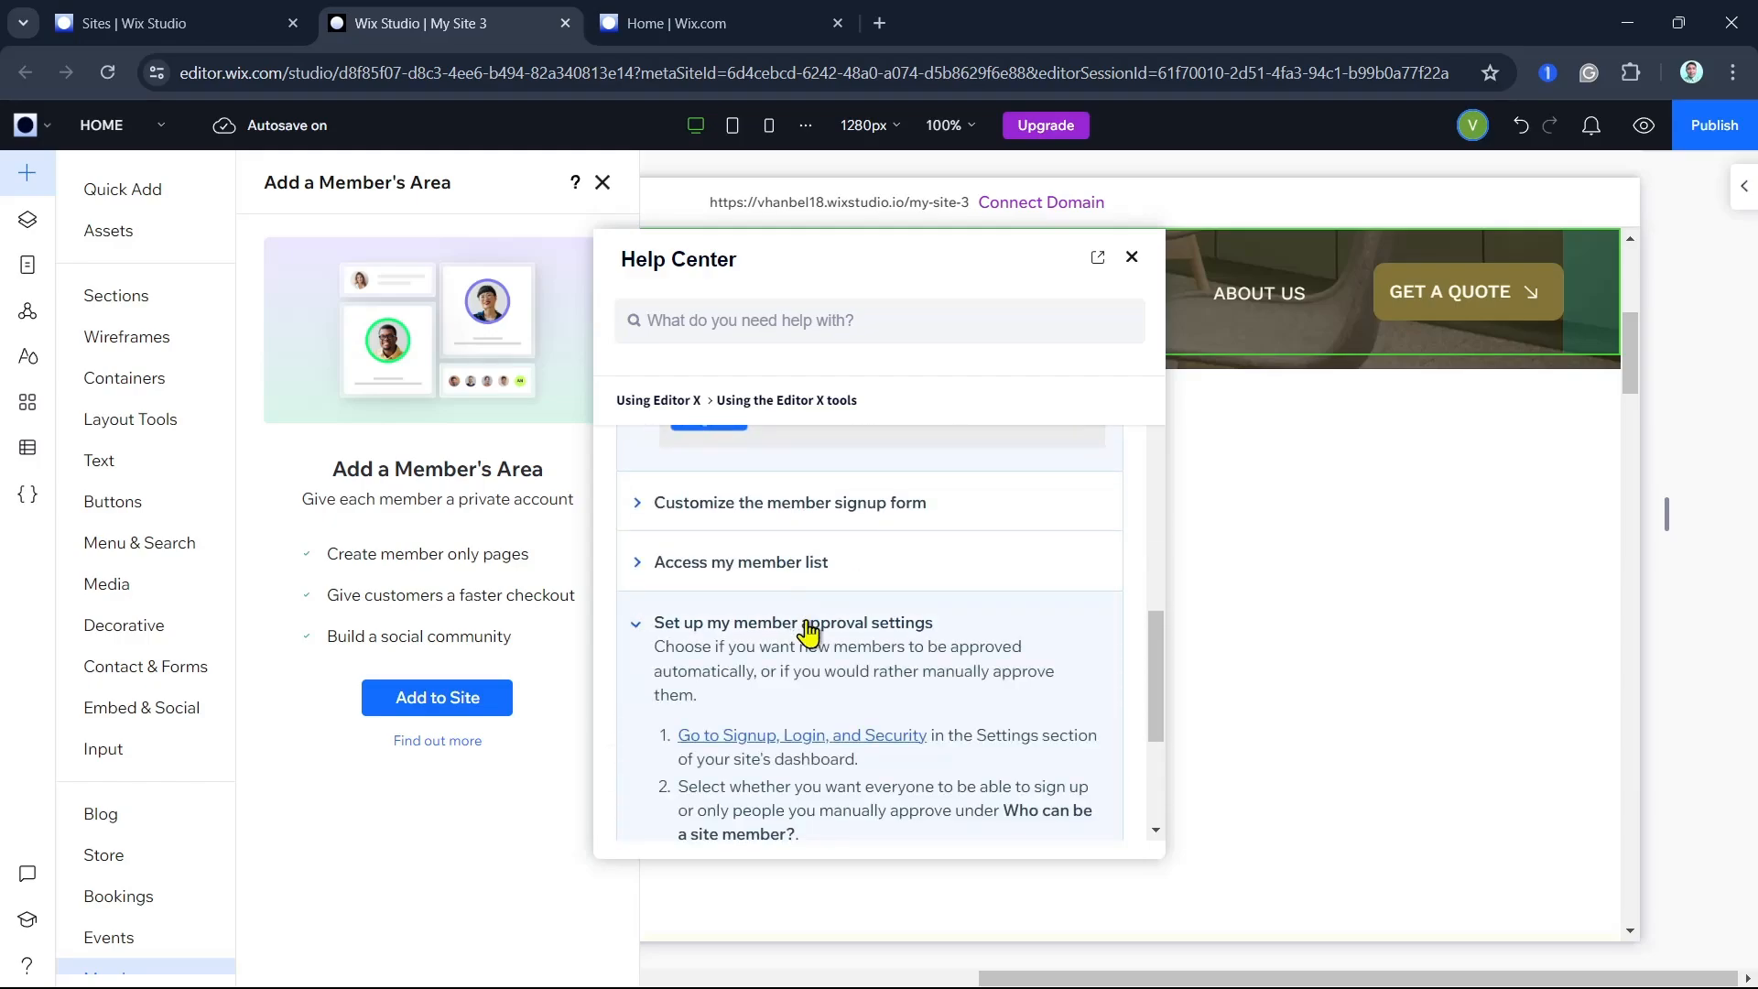
pyautogui.scroll(-4, 796, 618)
pyautogui.scroll(4, 802, 696)
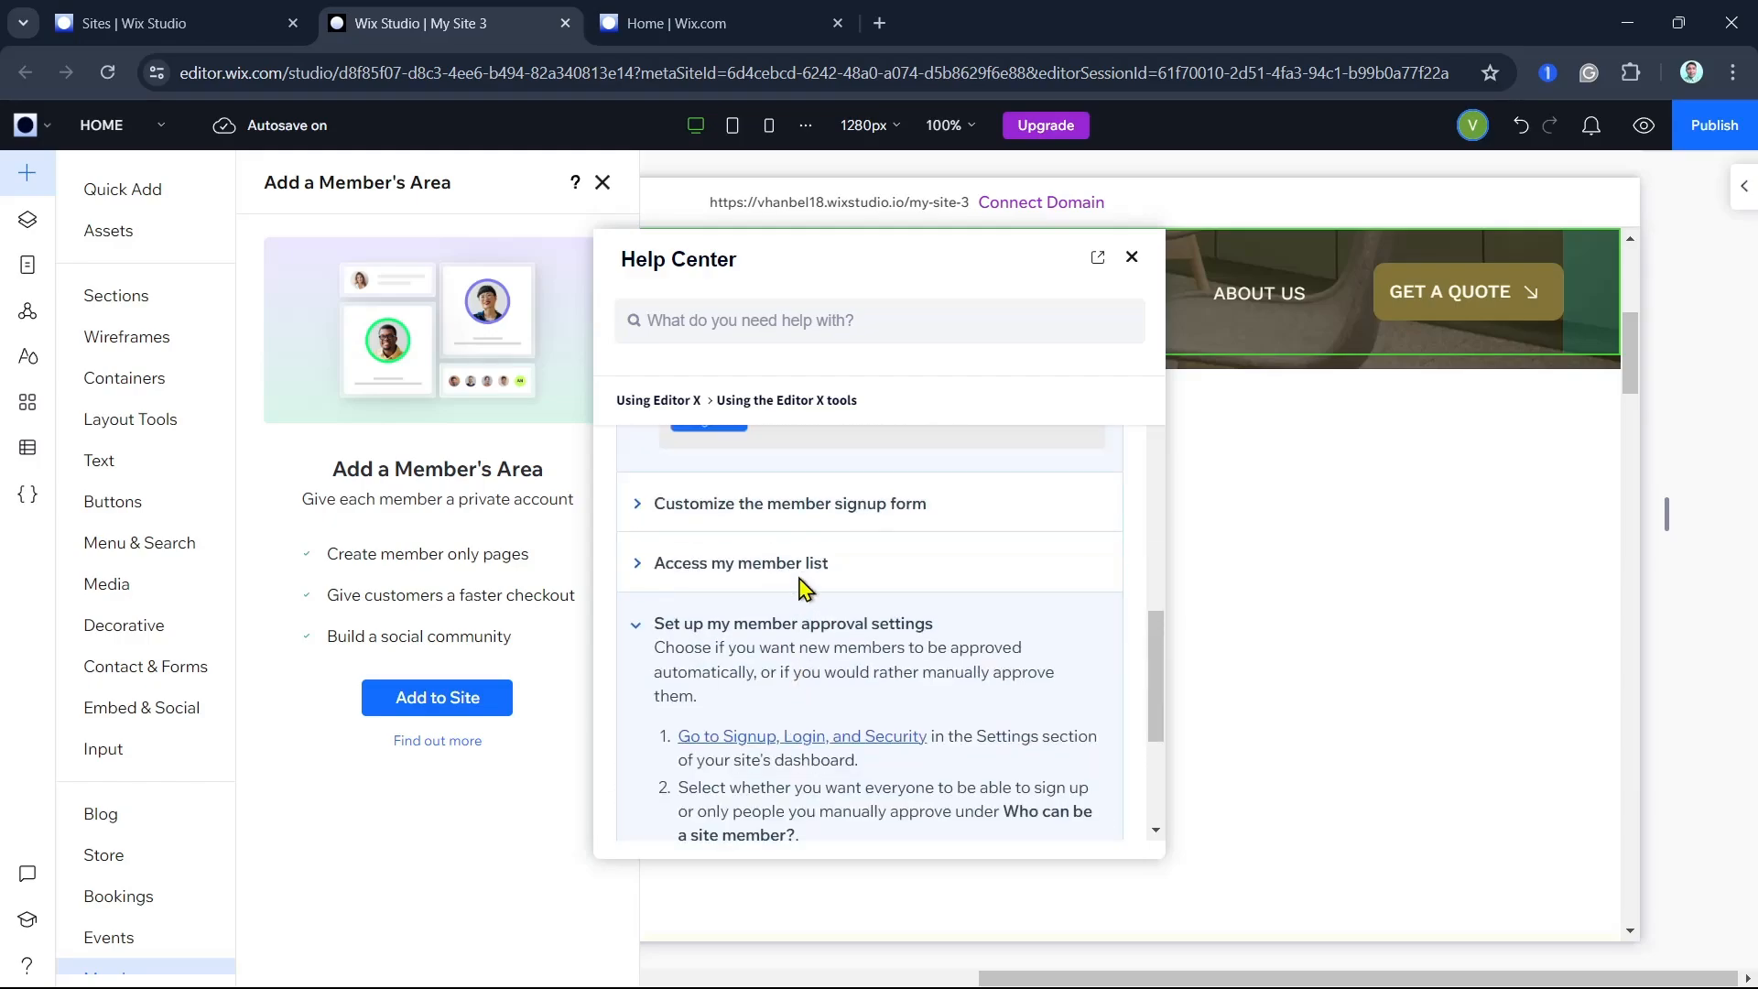
pyautogui.click(792, 676)
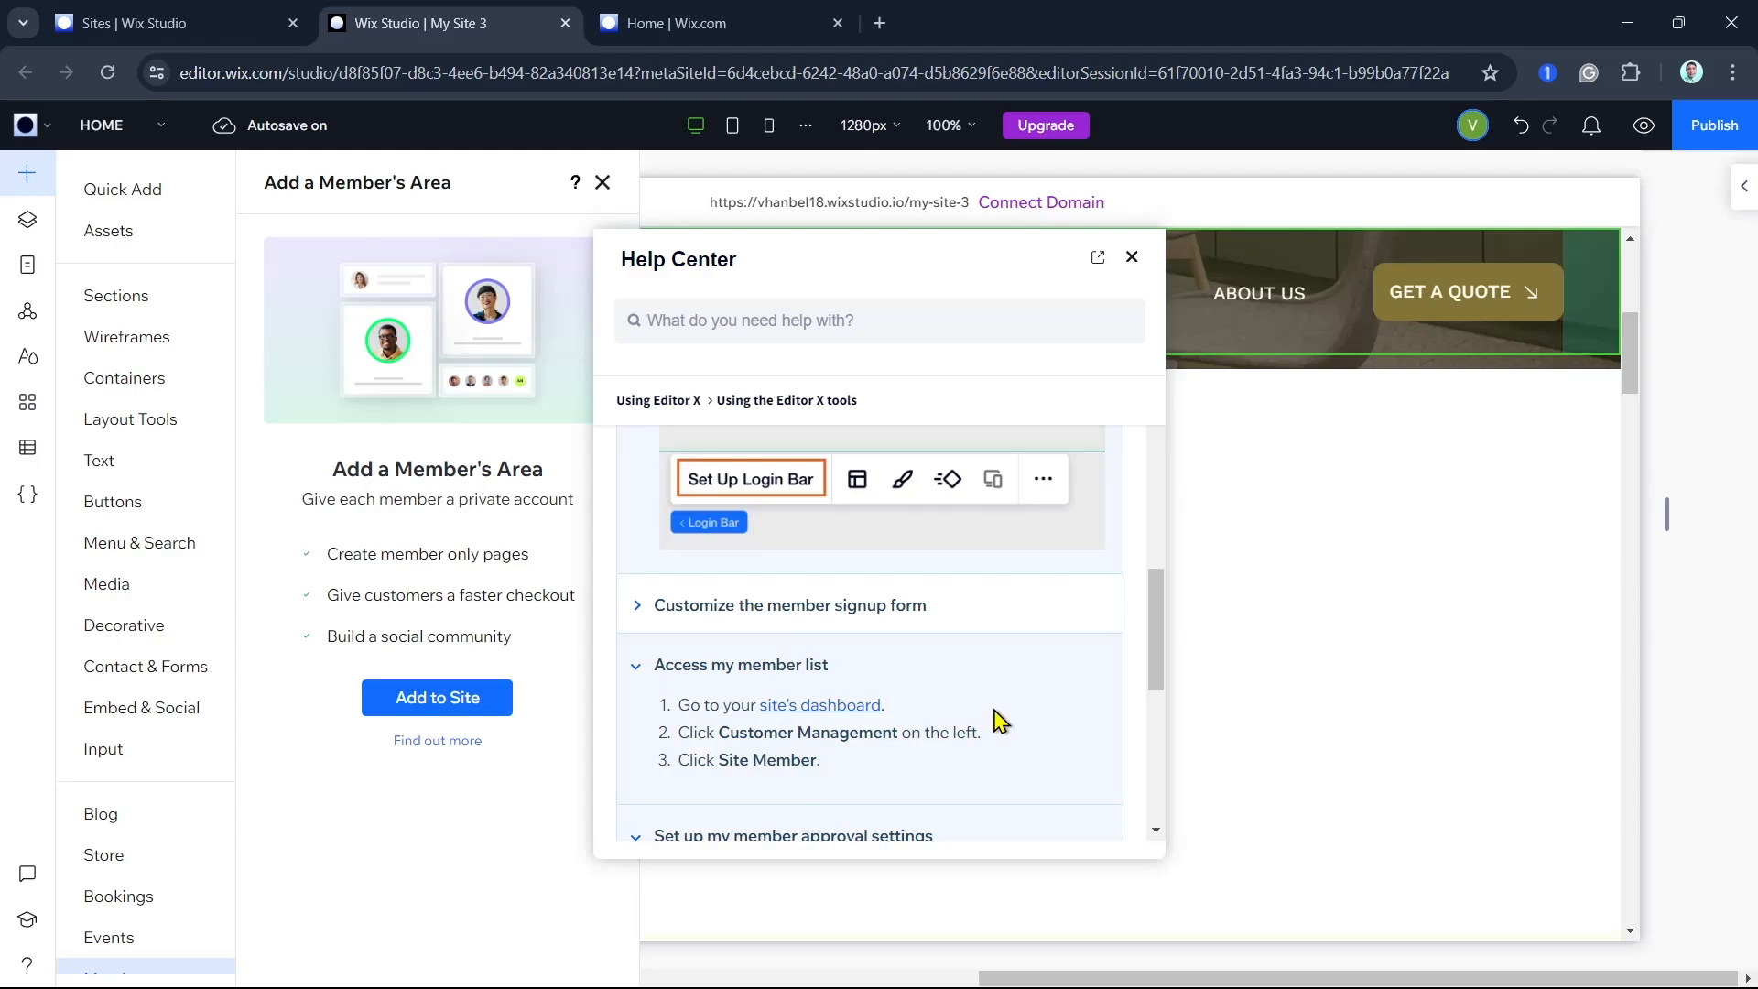
# - Add a Members Area page to the site that is only visible to site members
pyautogui.click(27, 267)
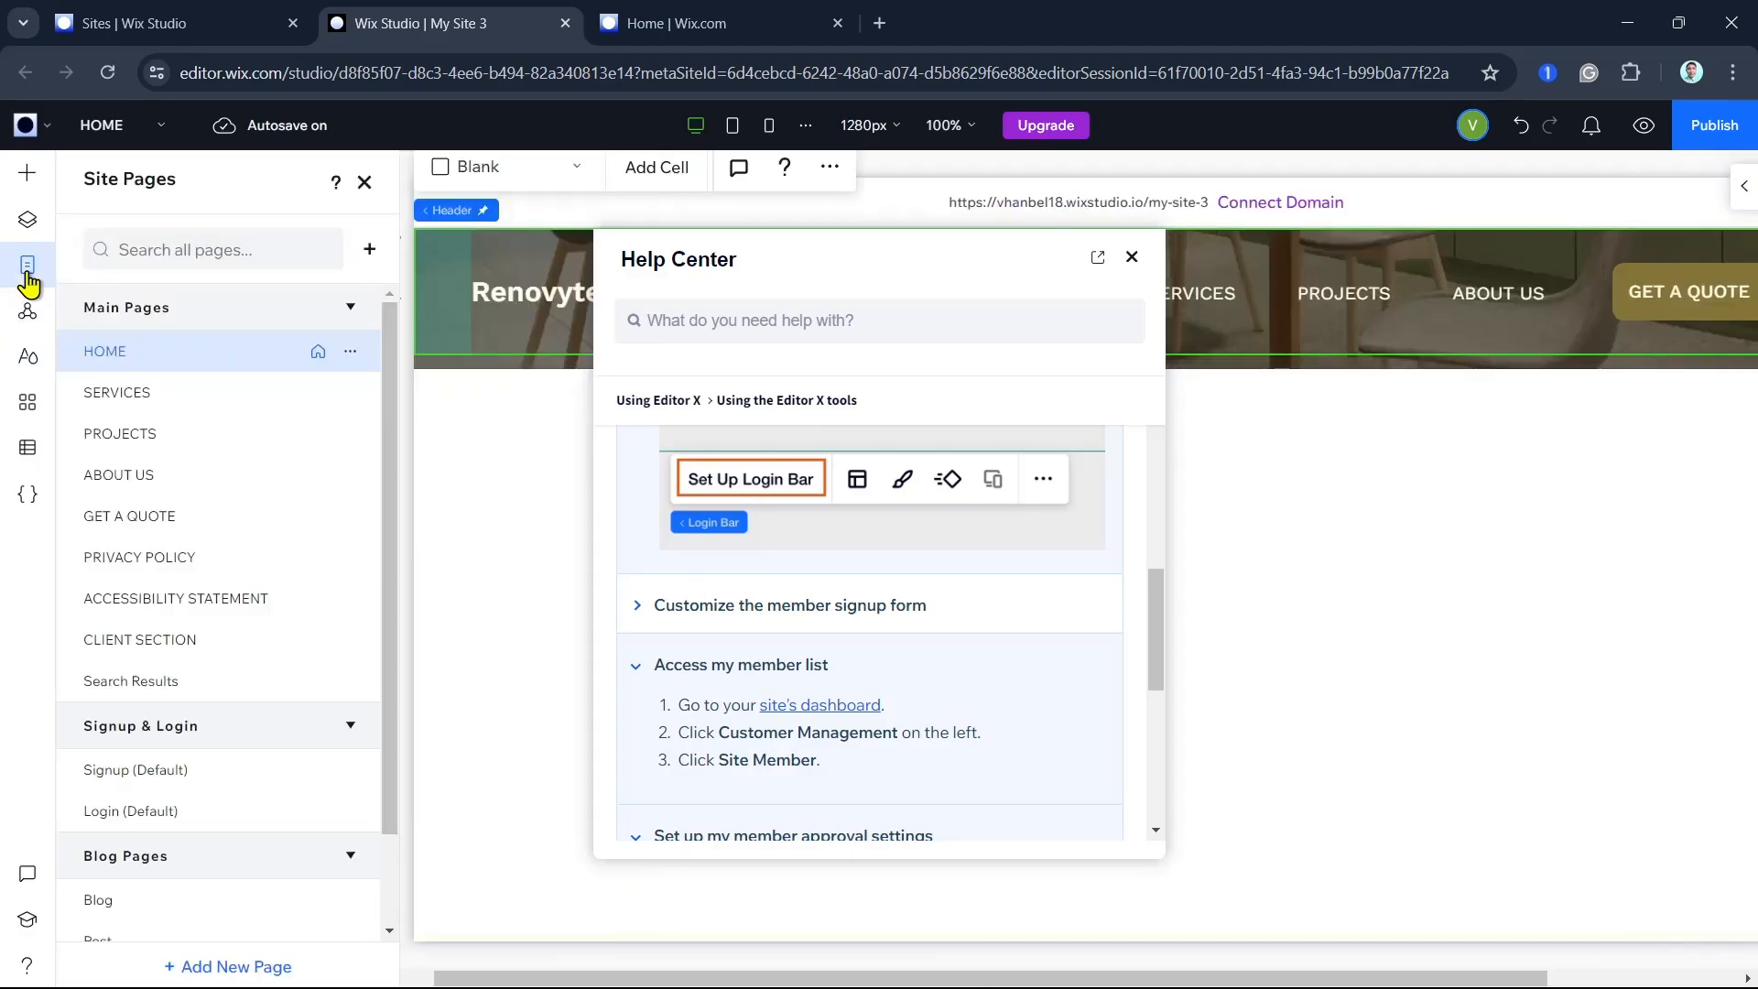
pyautogui.click(365, 256)
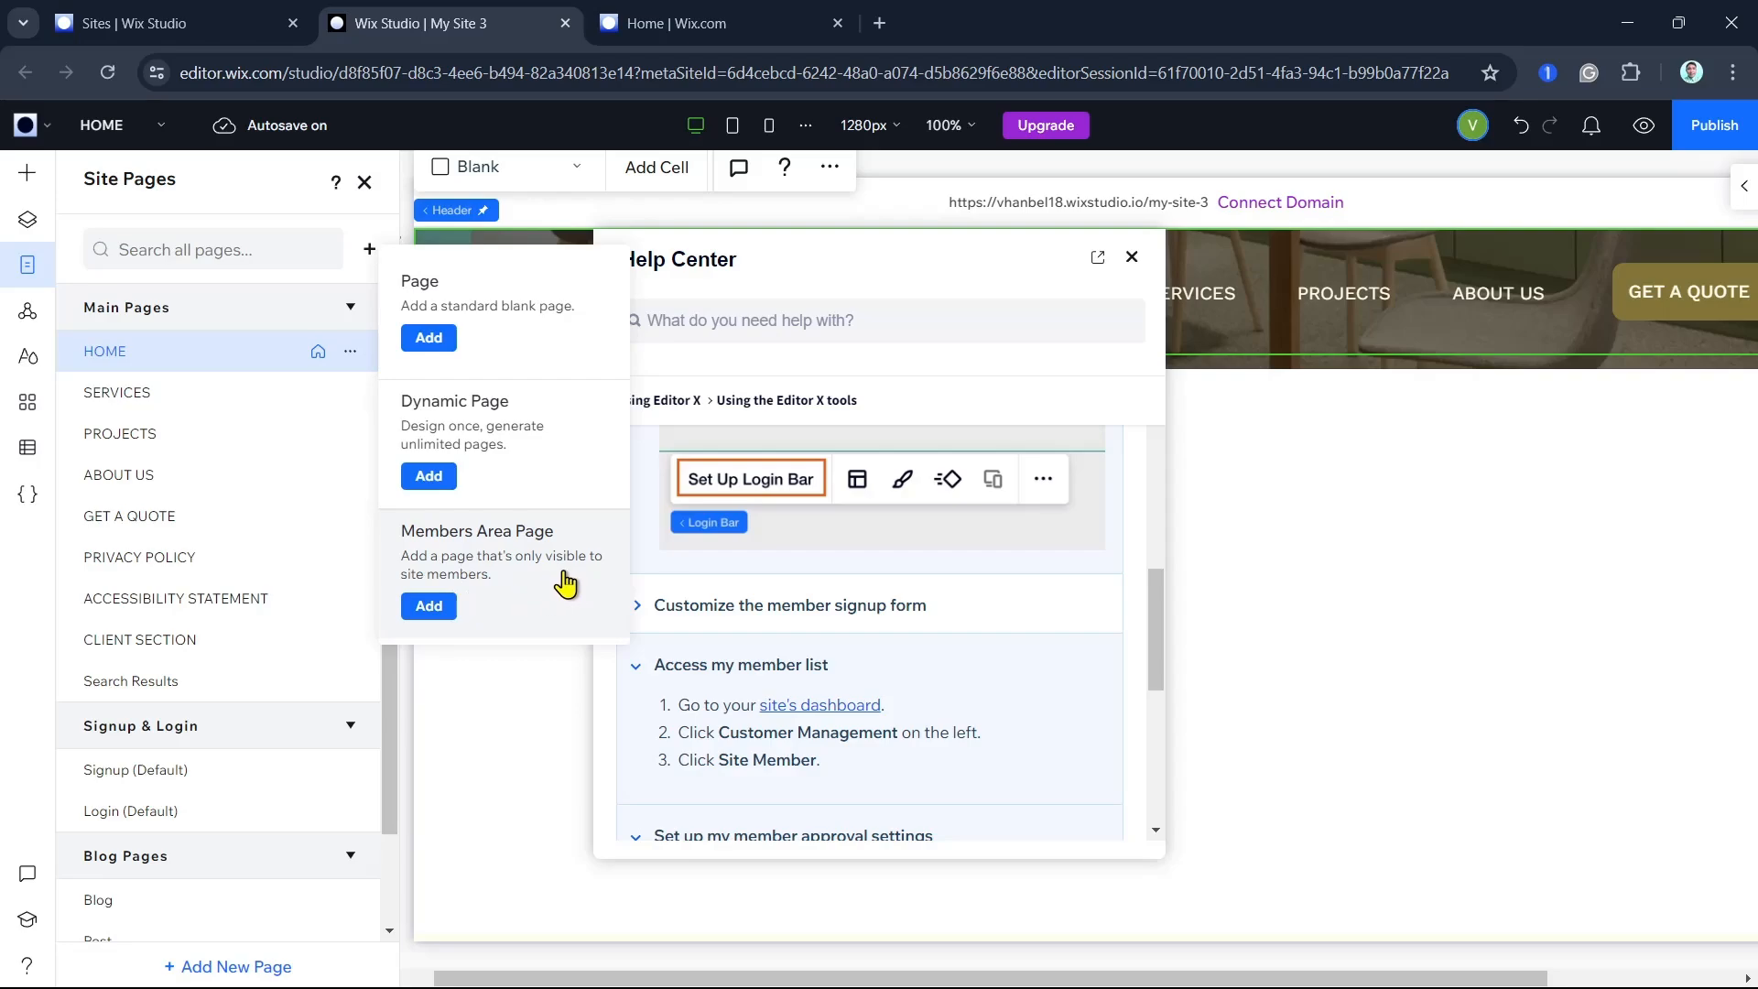
pyautogui.click(431, 607)
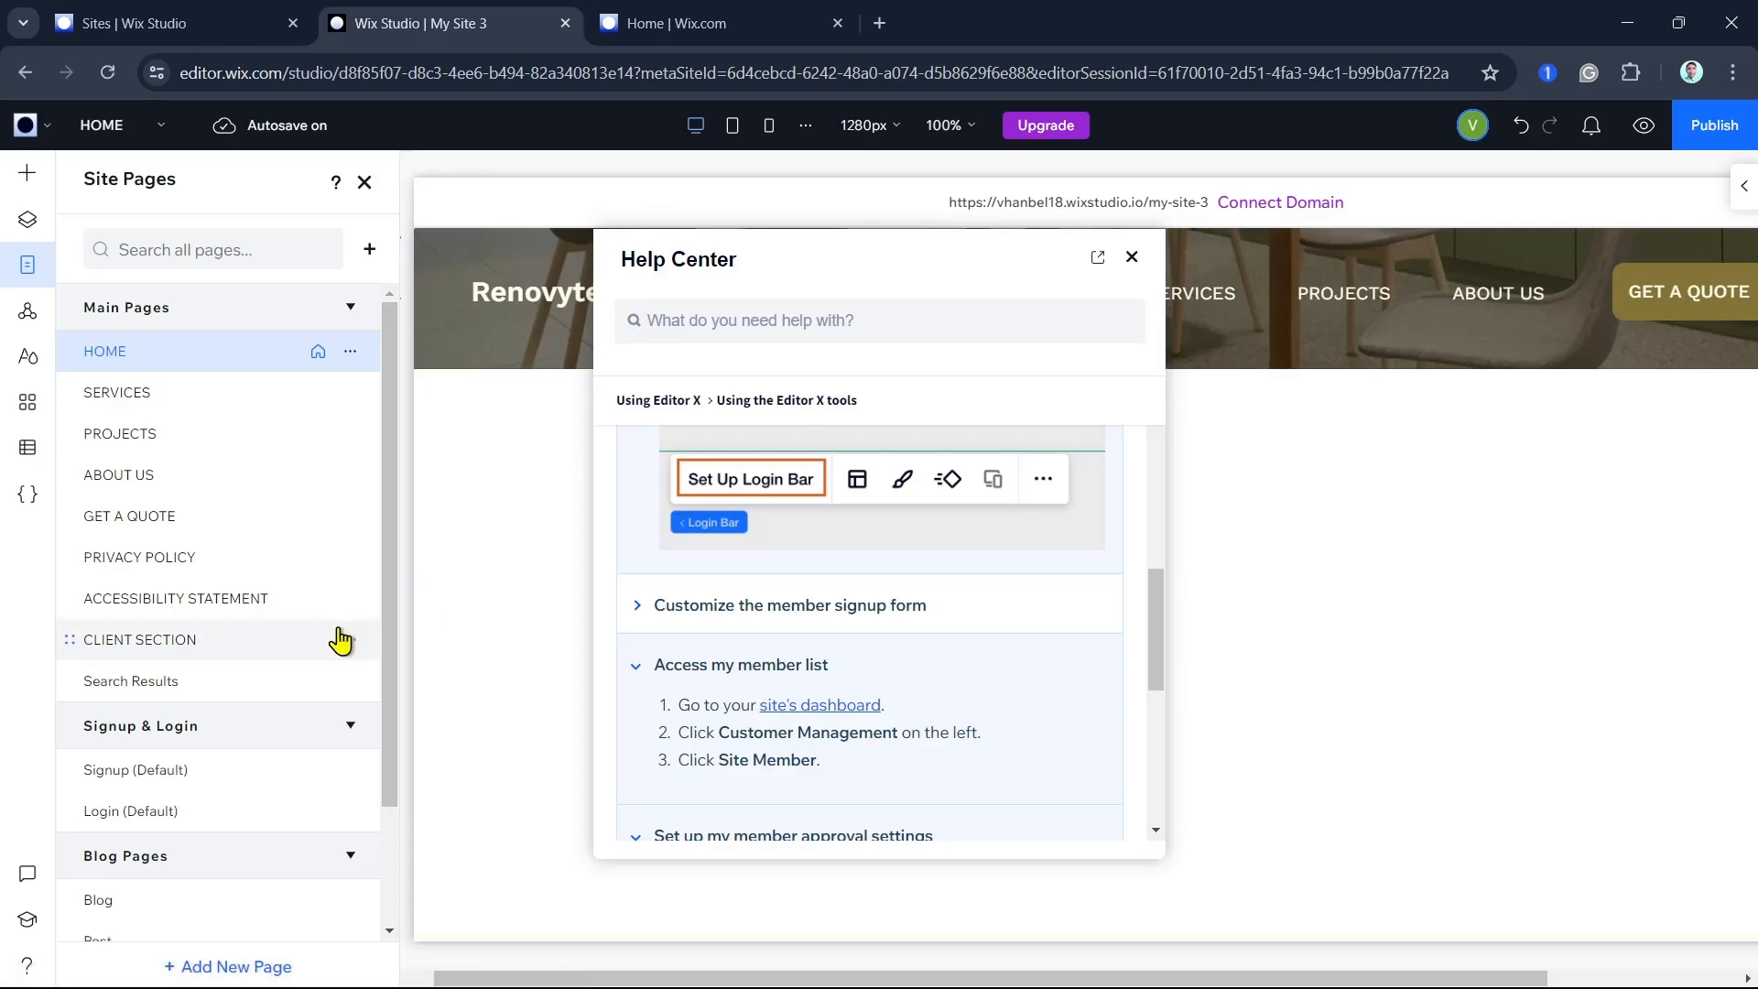
# - Open the Custom Member Page from the Wix Members Area pages and close the Help Center
pyautogui.scroll(-2, 339, 641)
pyautogui.click(177, 911)
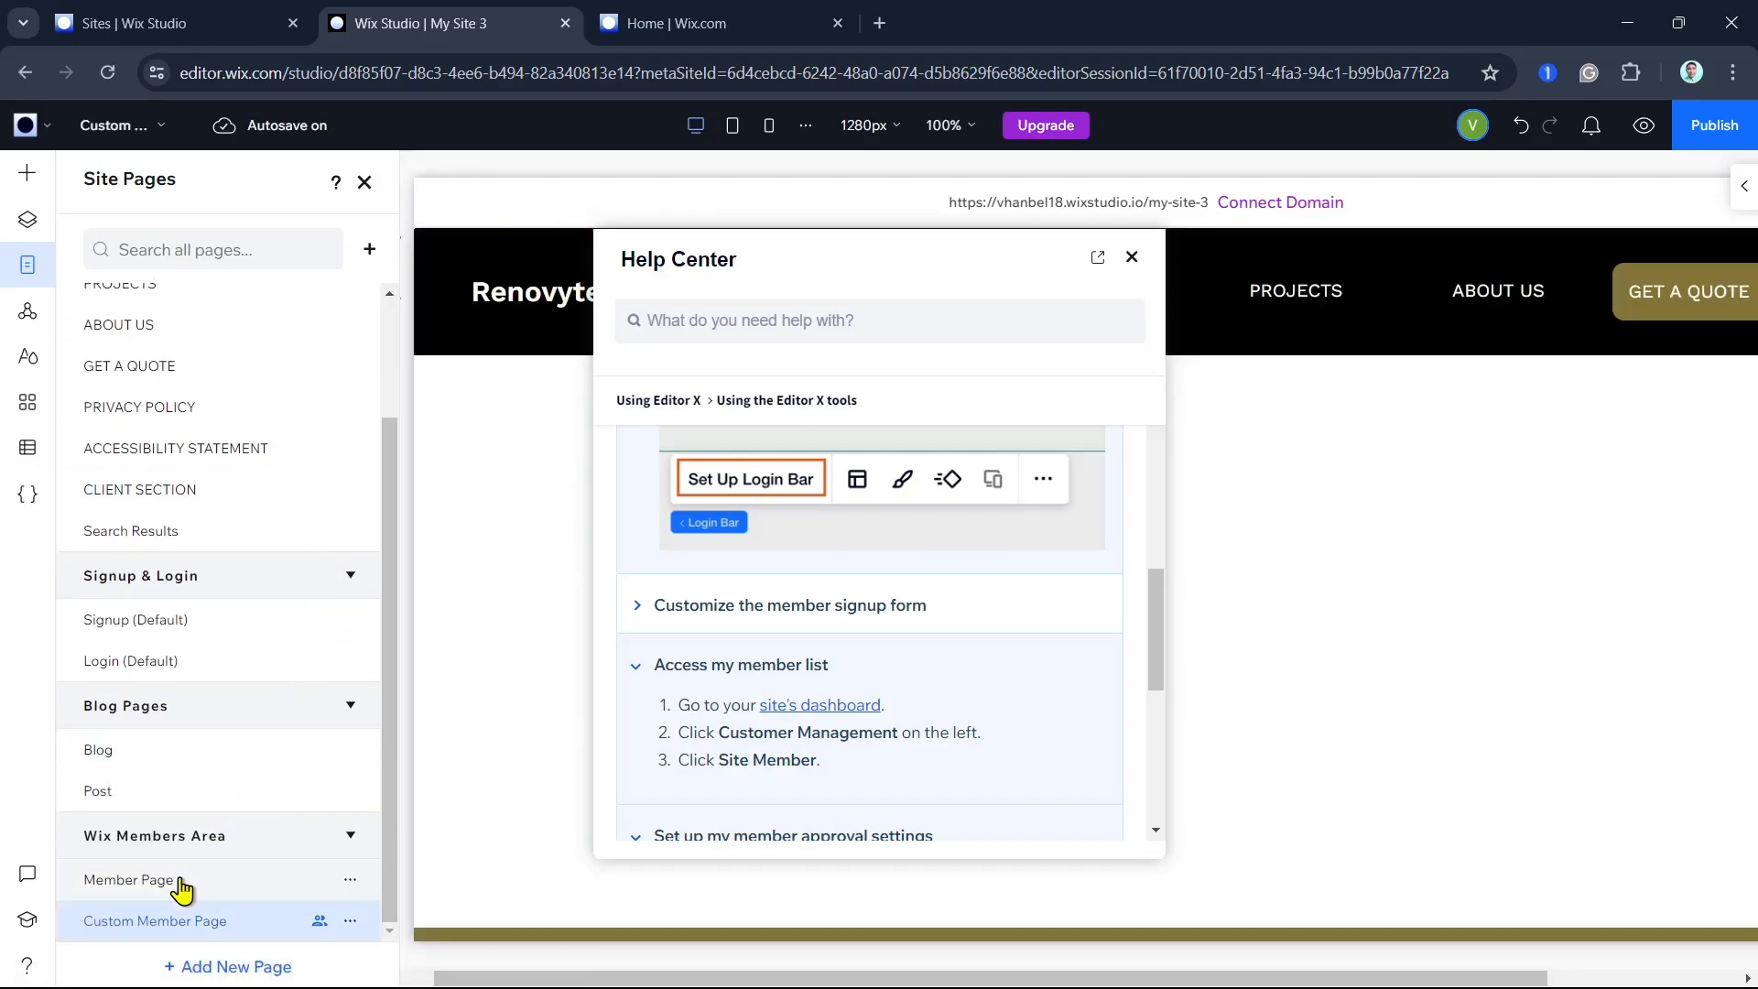
pyautogui.click(1135, 258)
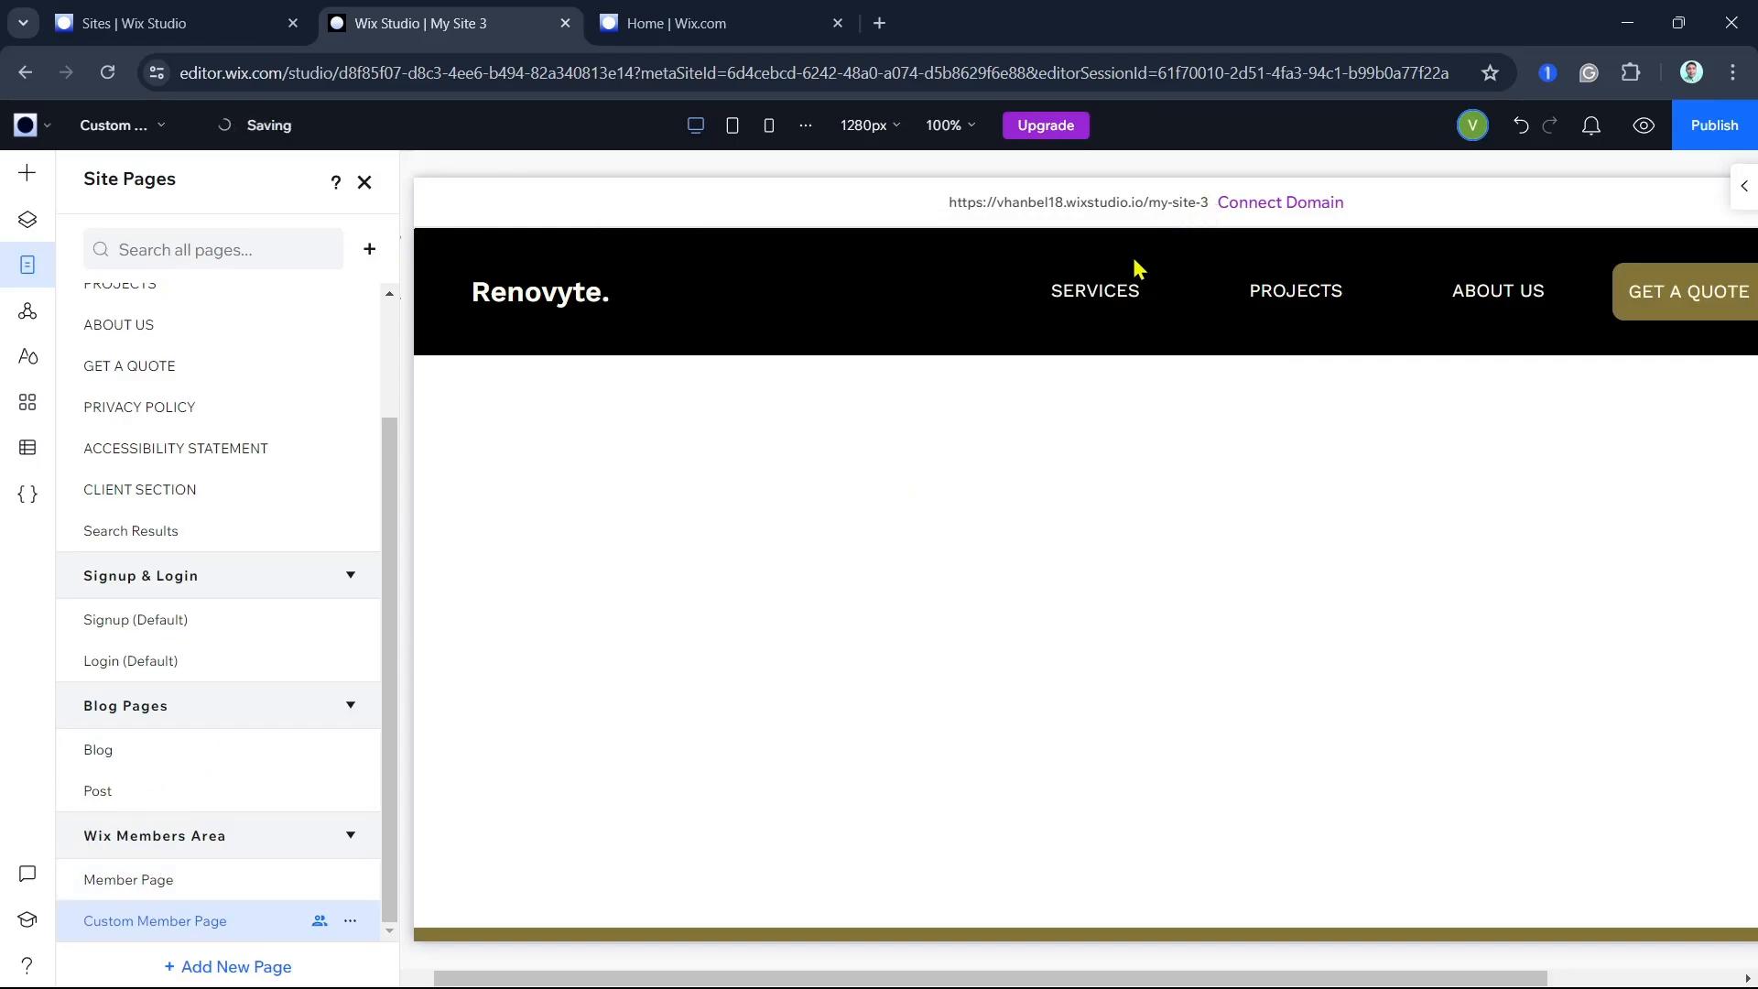
# - View the Member Page, return to the Custom Member Page and check its page settings
pyautogui.click(126, 884)
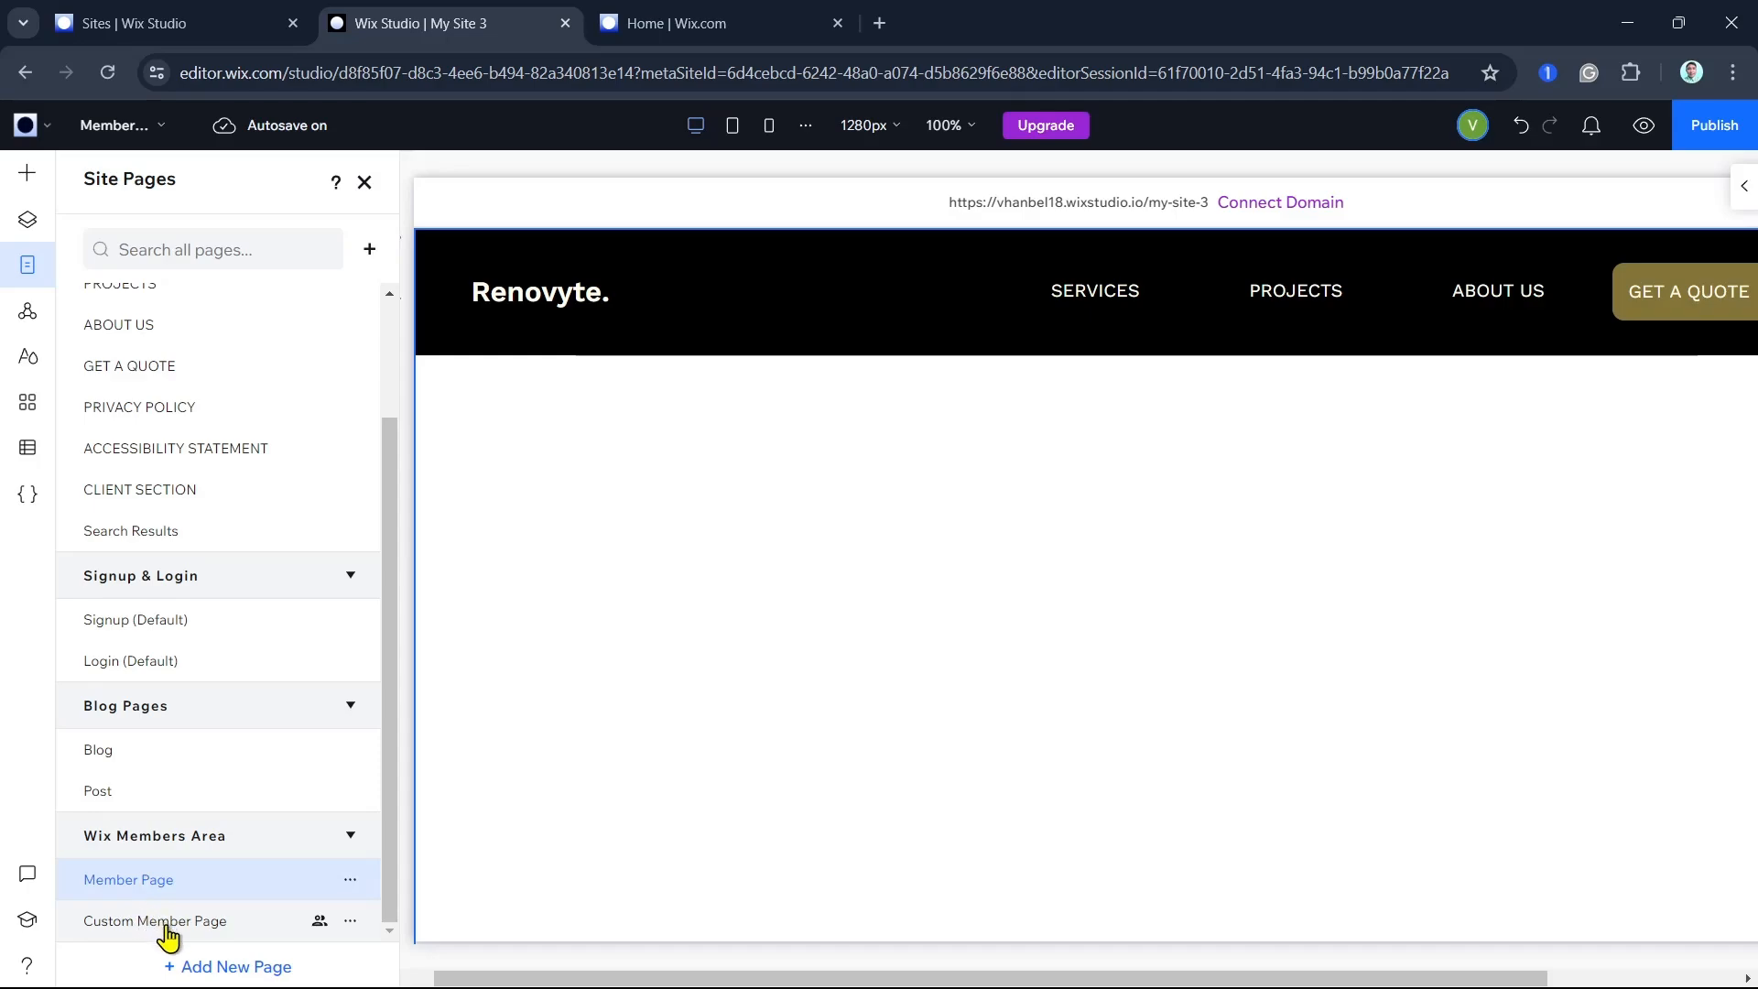
pyautogui.click(166, 934)
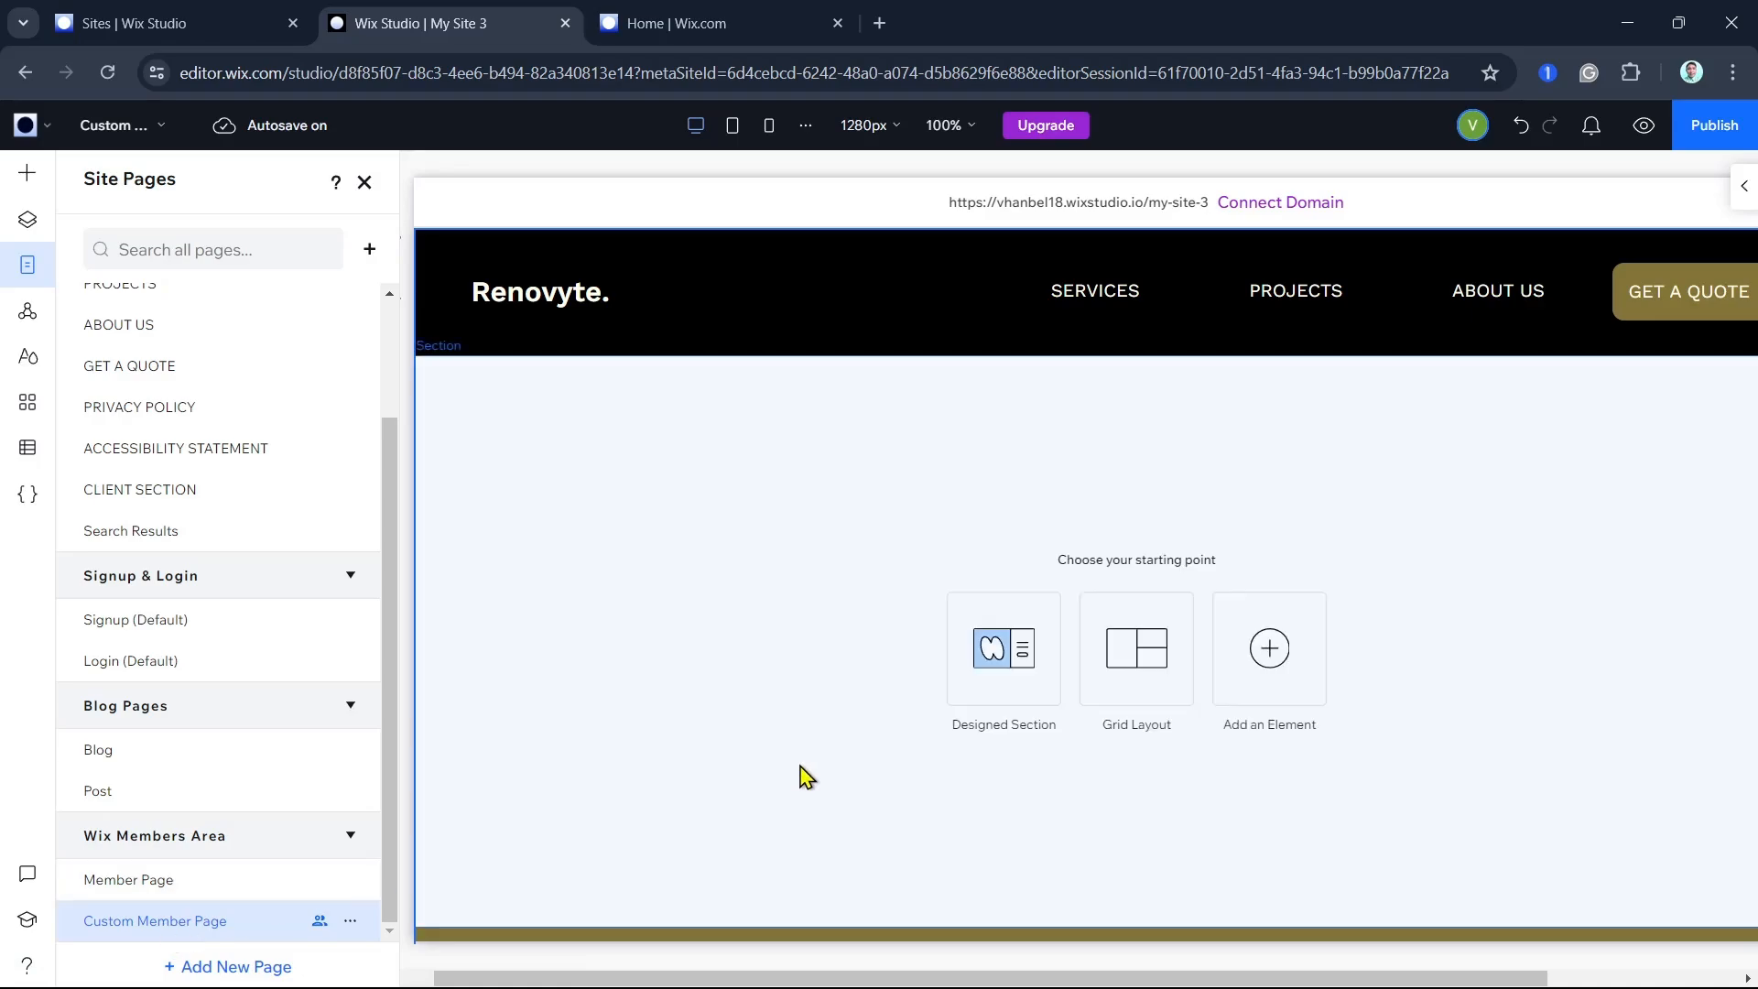
pyautogui.click(350, 921)
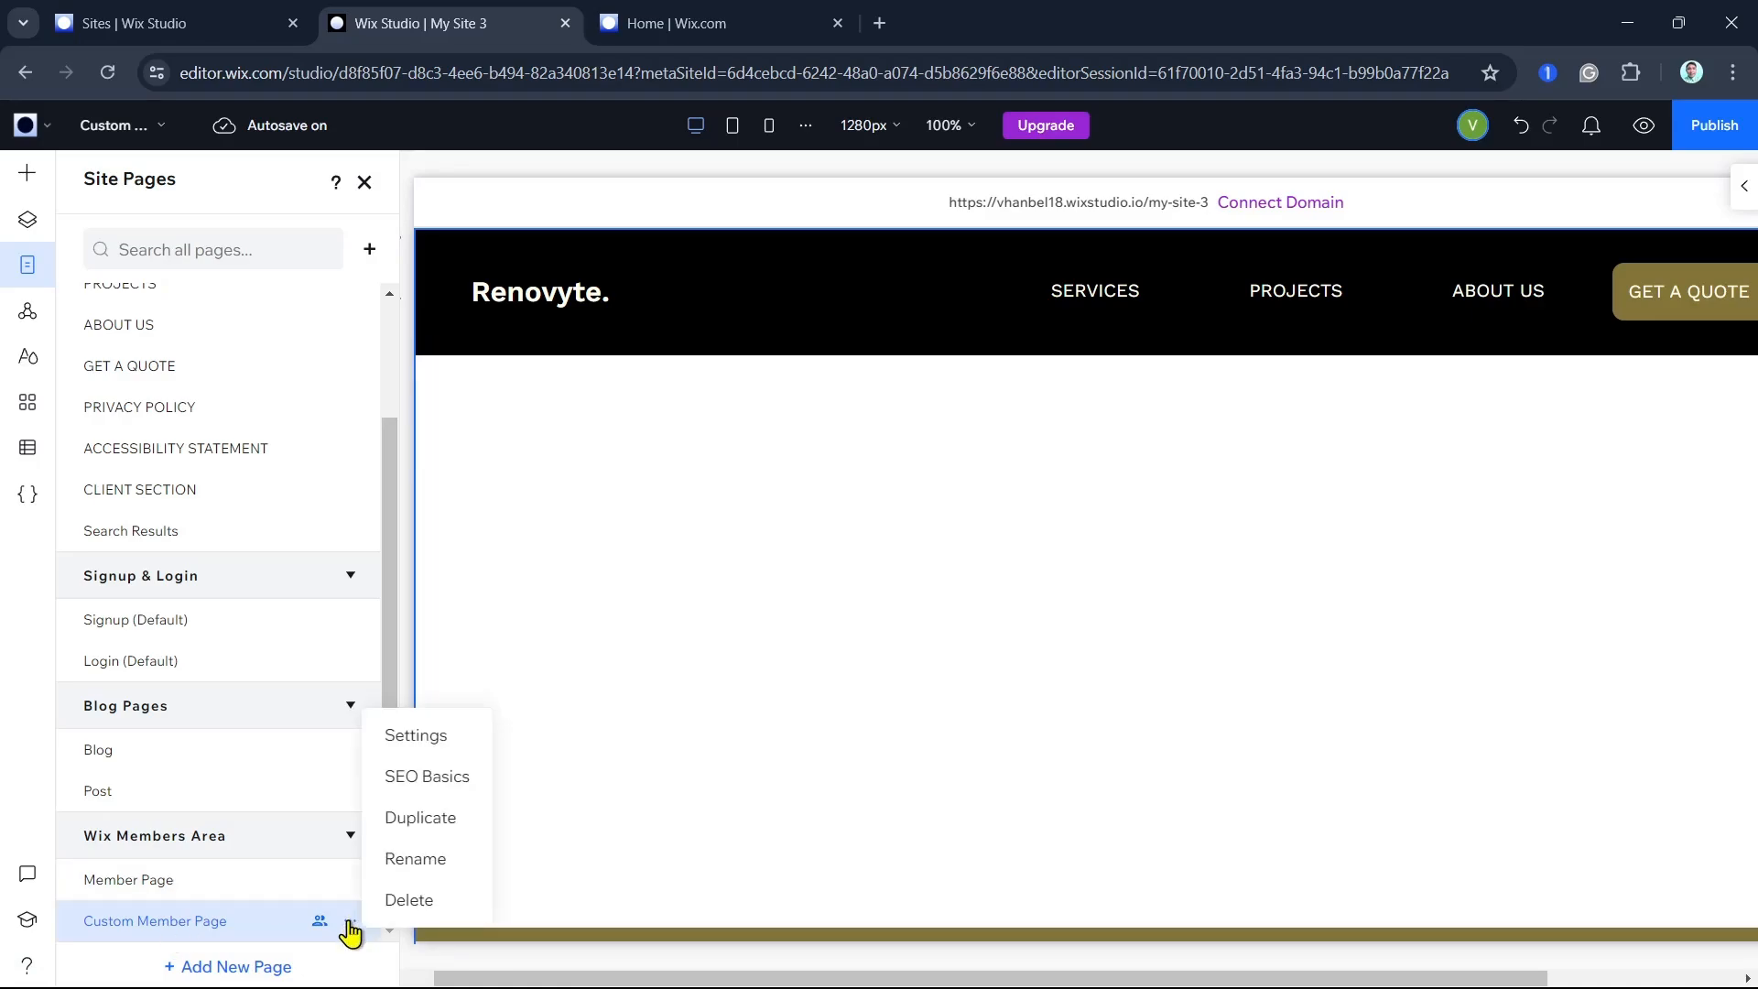
pyautogui.click(449, 740)
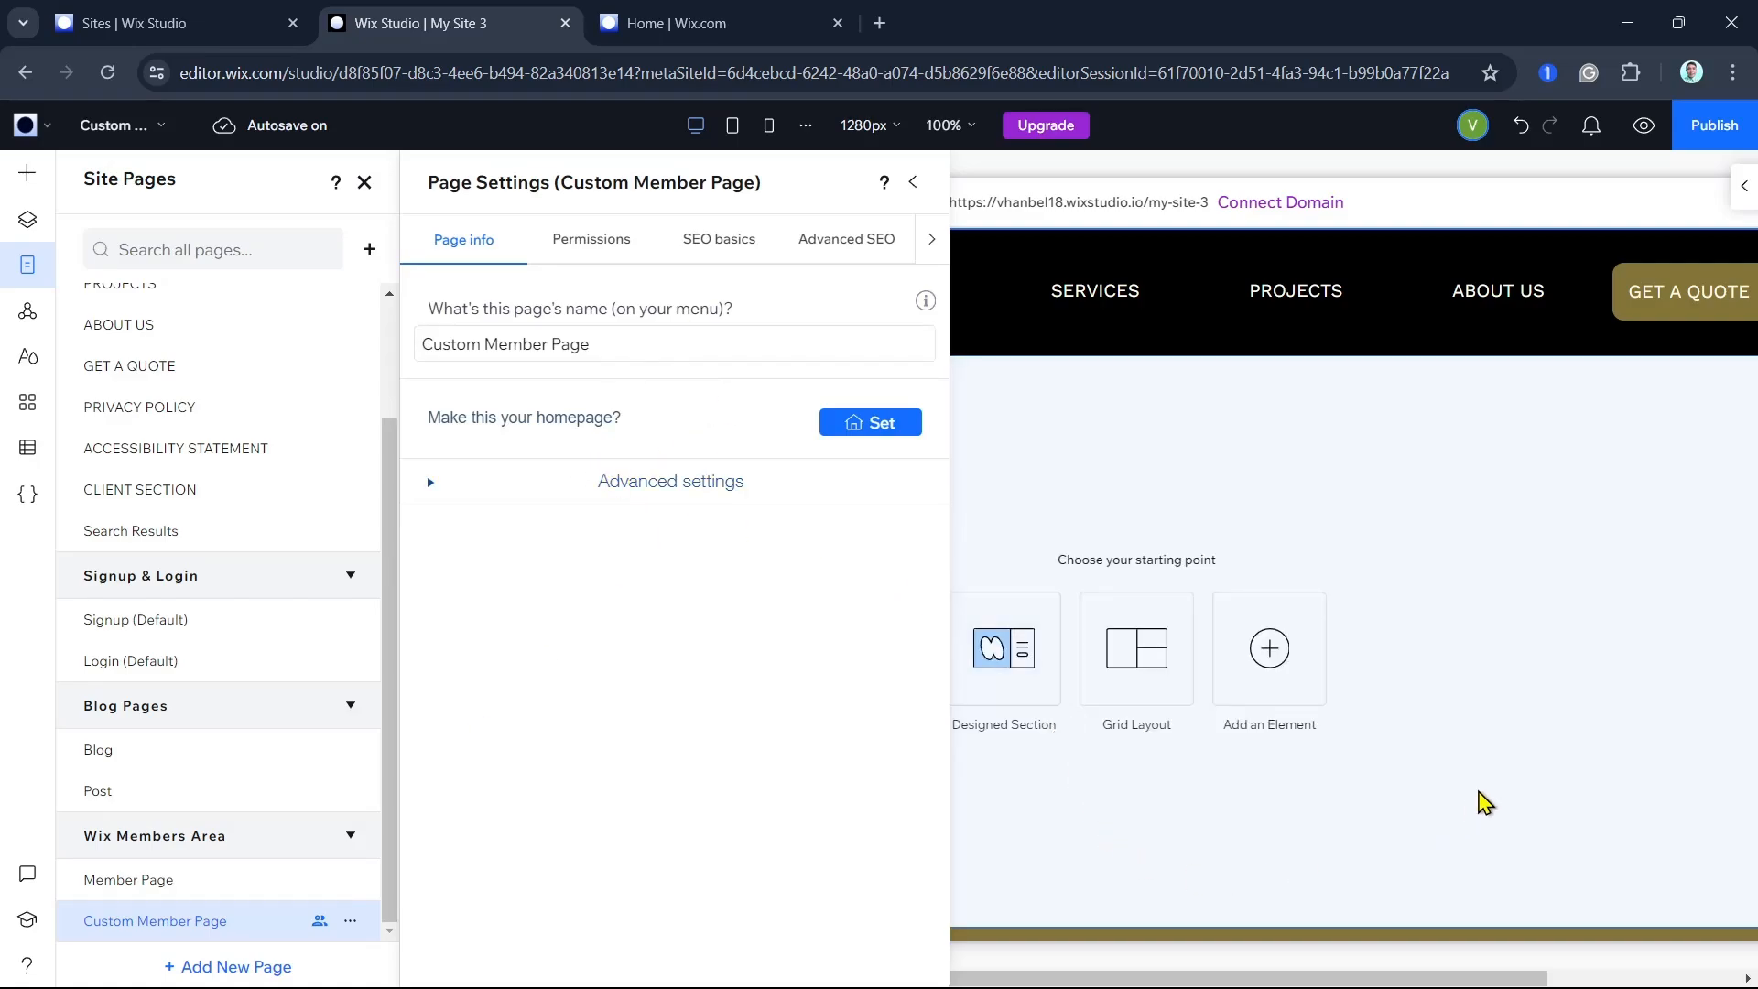
pyautogui.click(1484, 803)
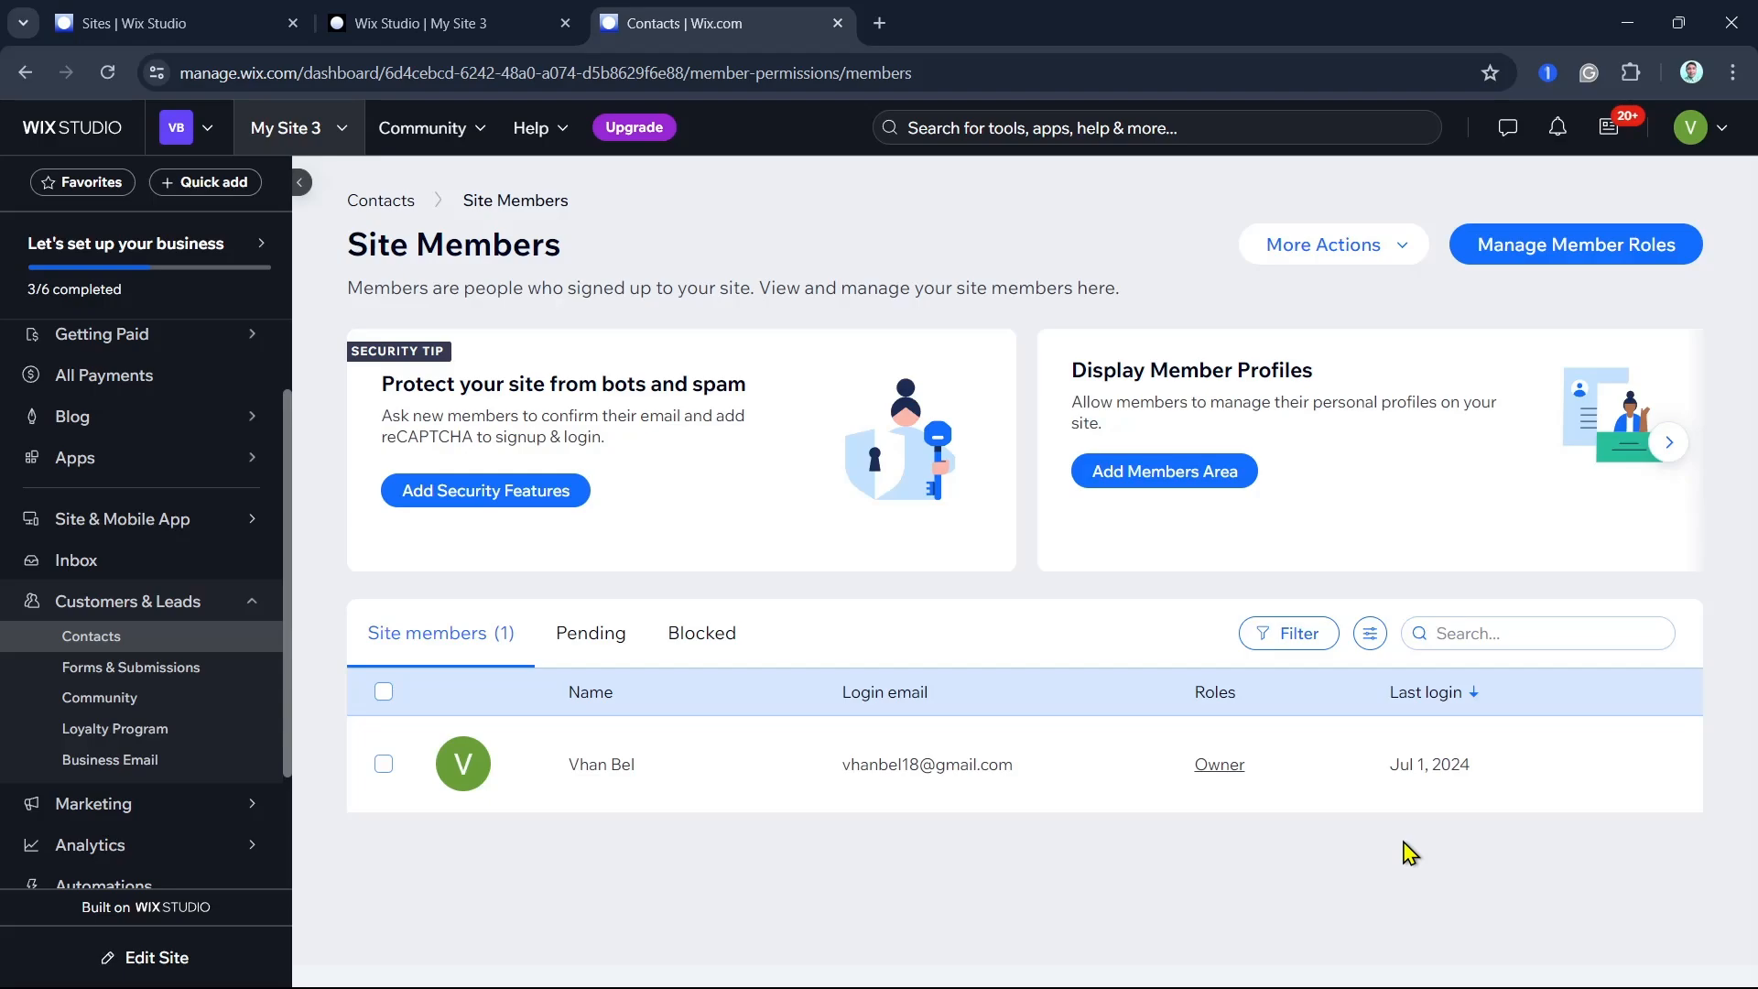
# - Return to the site editor and examine the contact, subscribe, order and old form templates available for the Custom Member Page
pyautogui.click(466, 20)
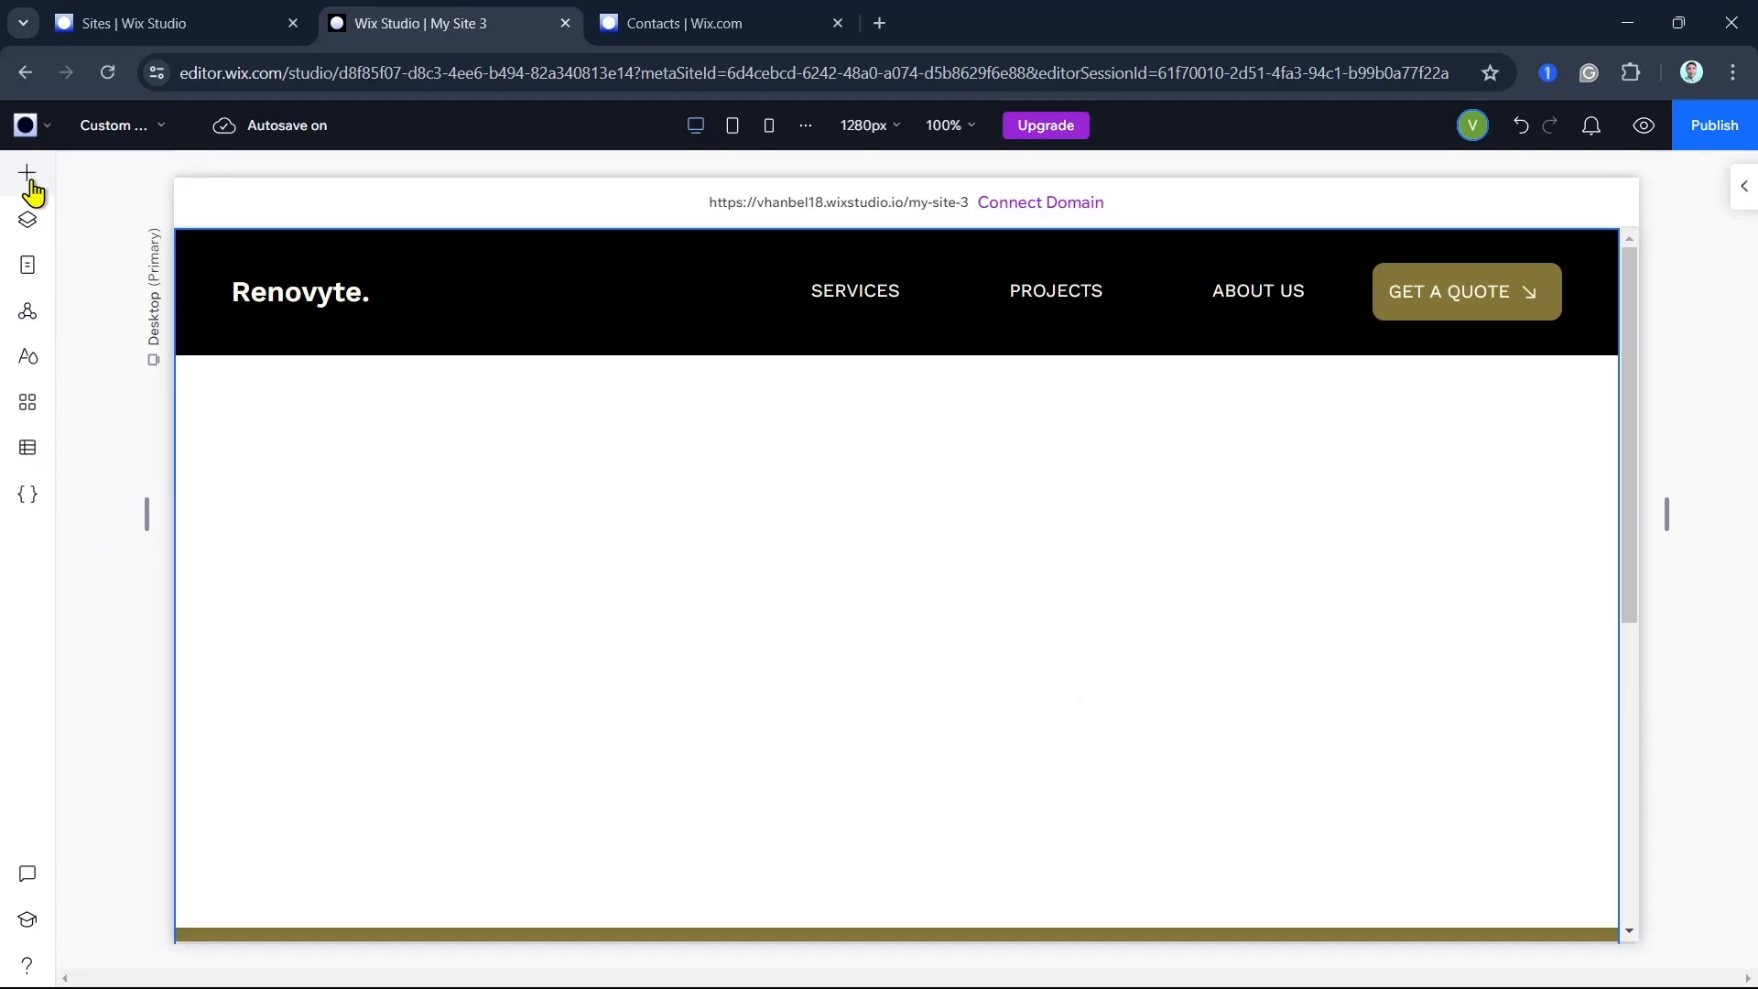
pyautogui.click(28, 187)
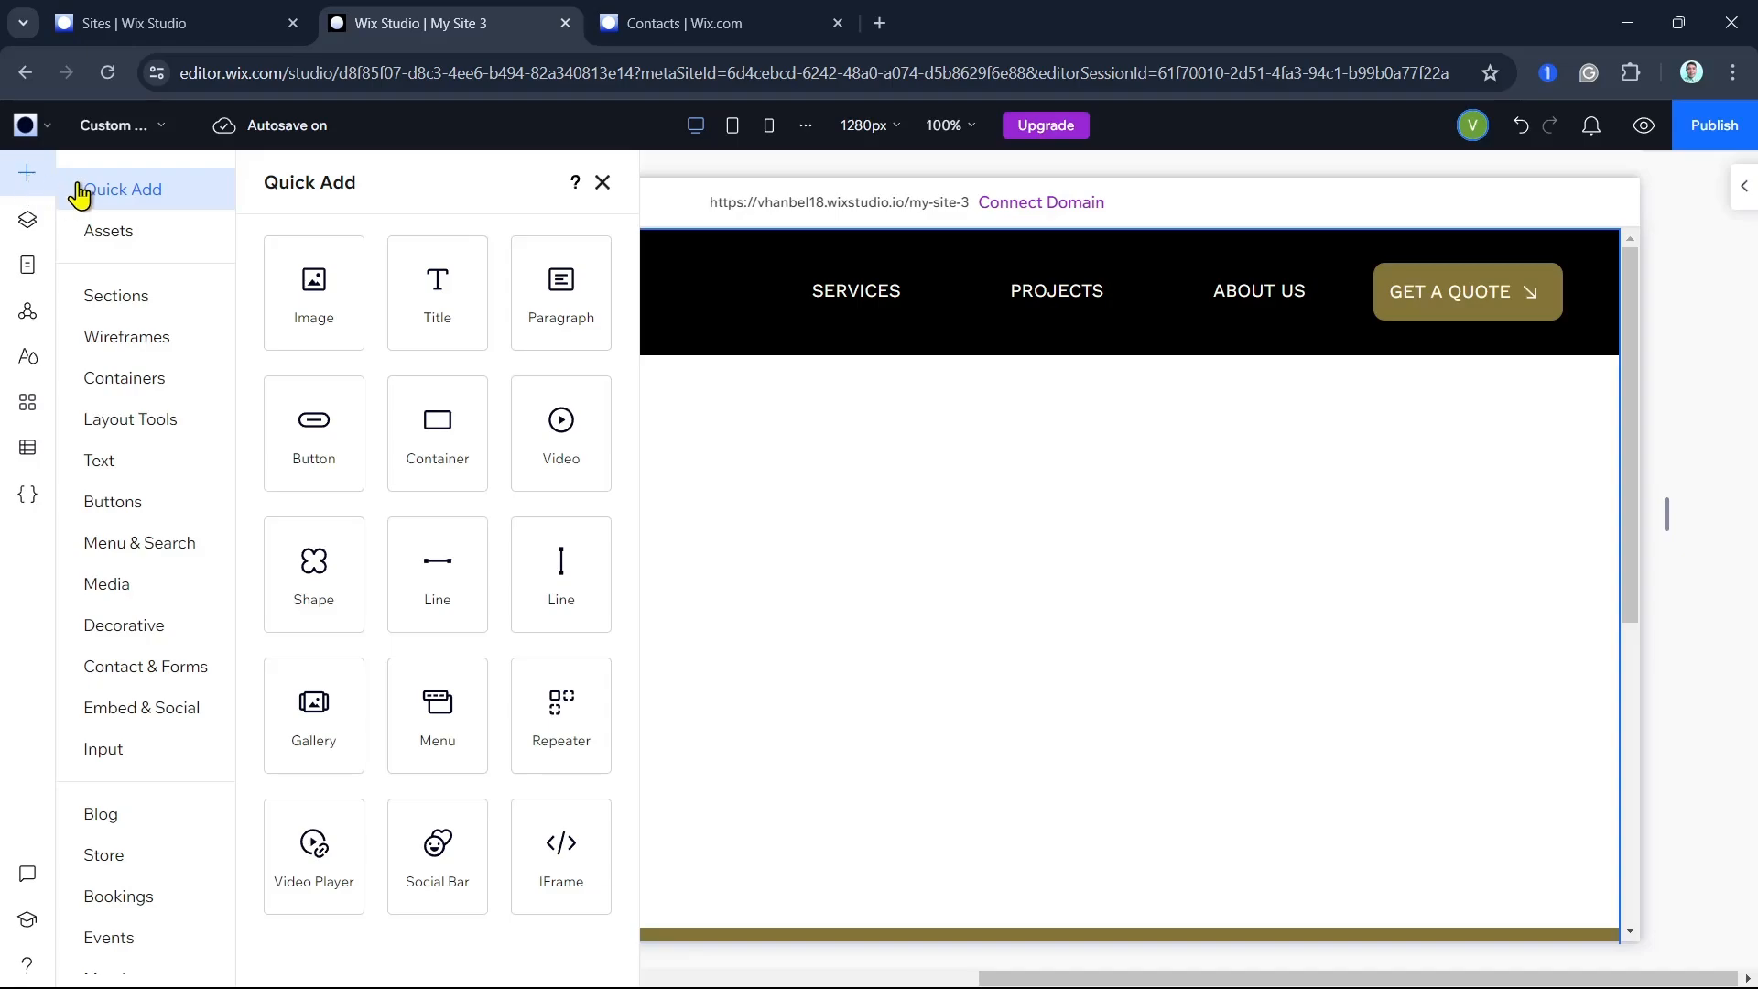
pyautogui.click(146, 678)
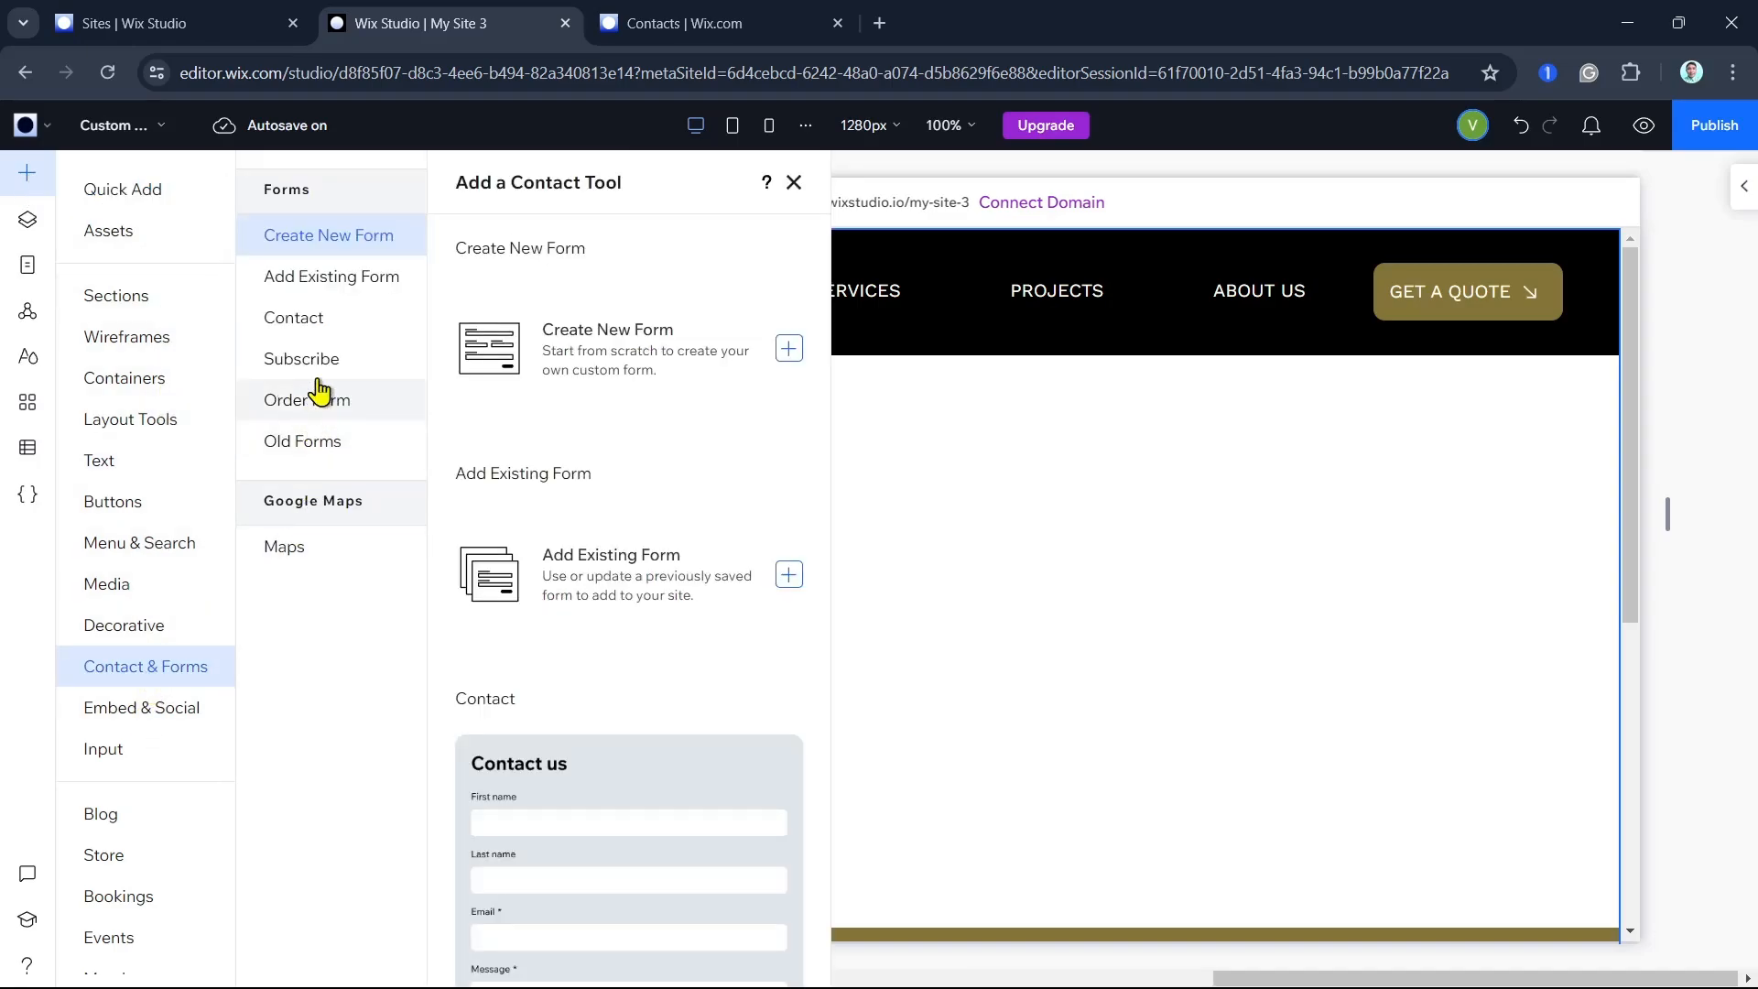
pyautogui.click(321, 327)
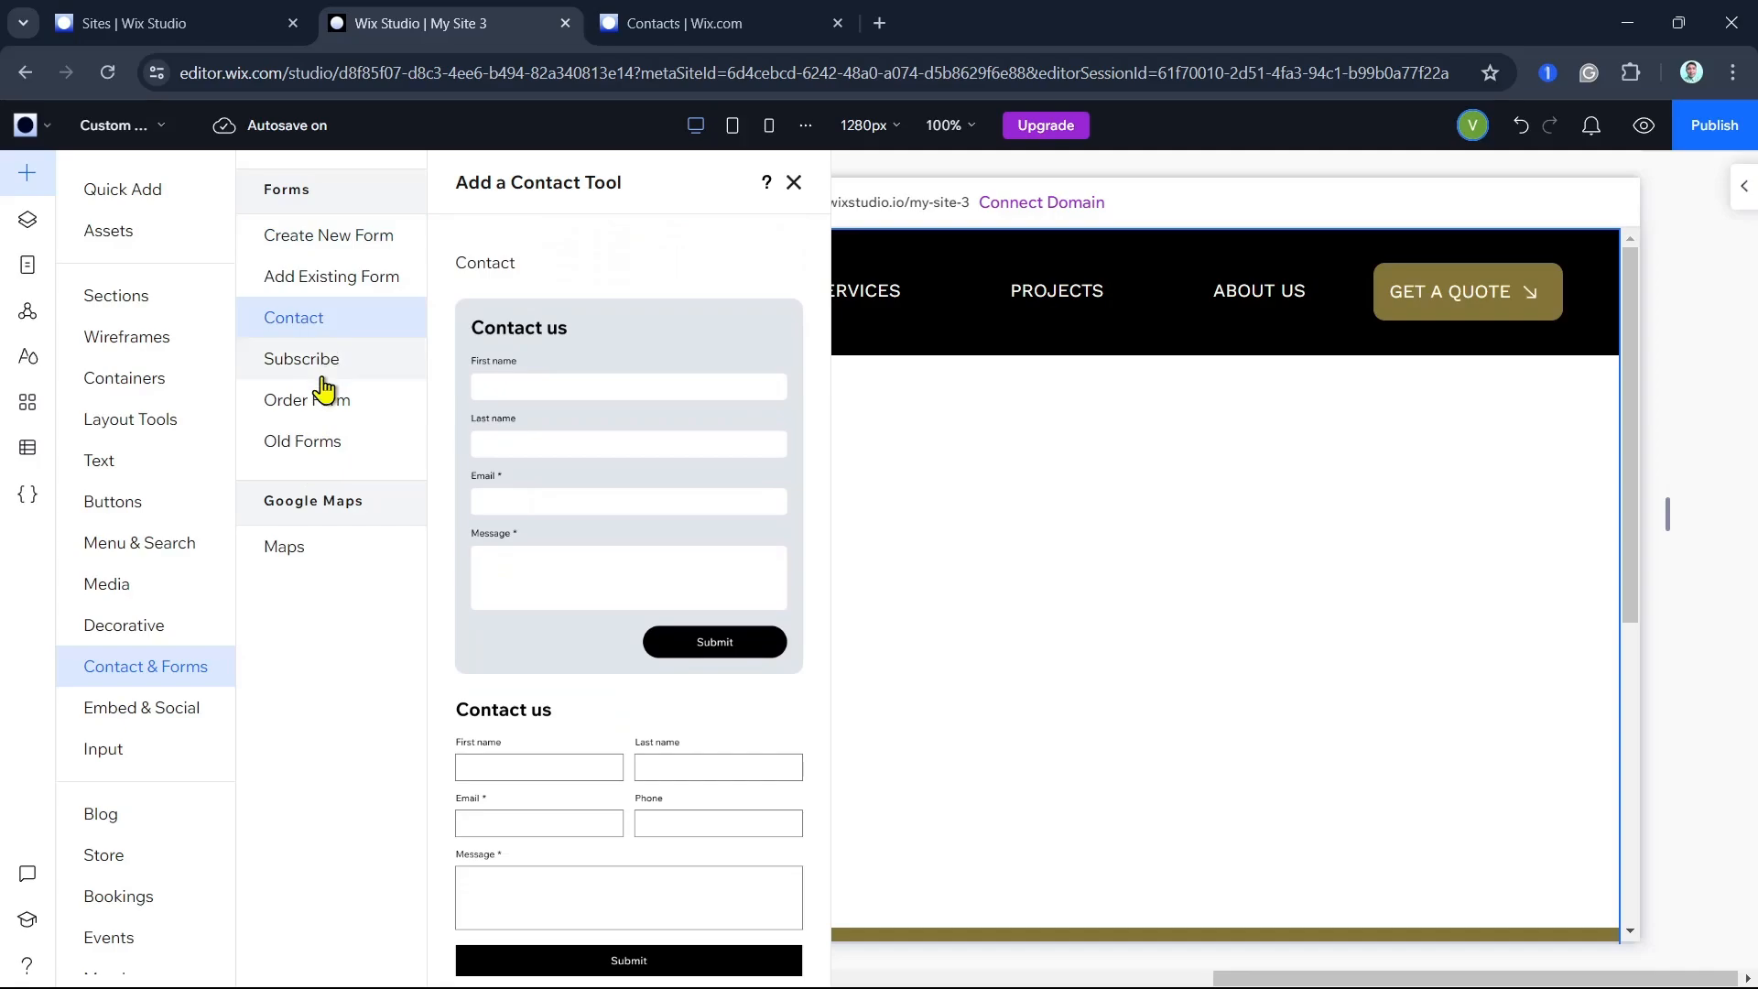
pyautogui.click(374, 357)
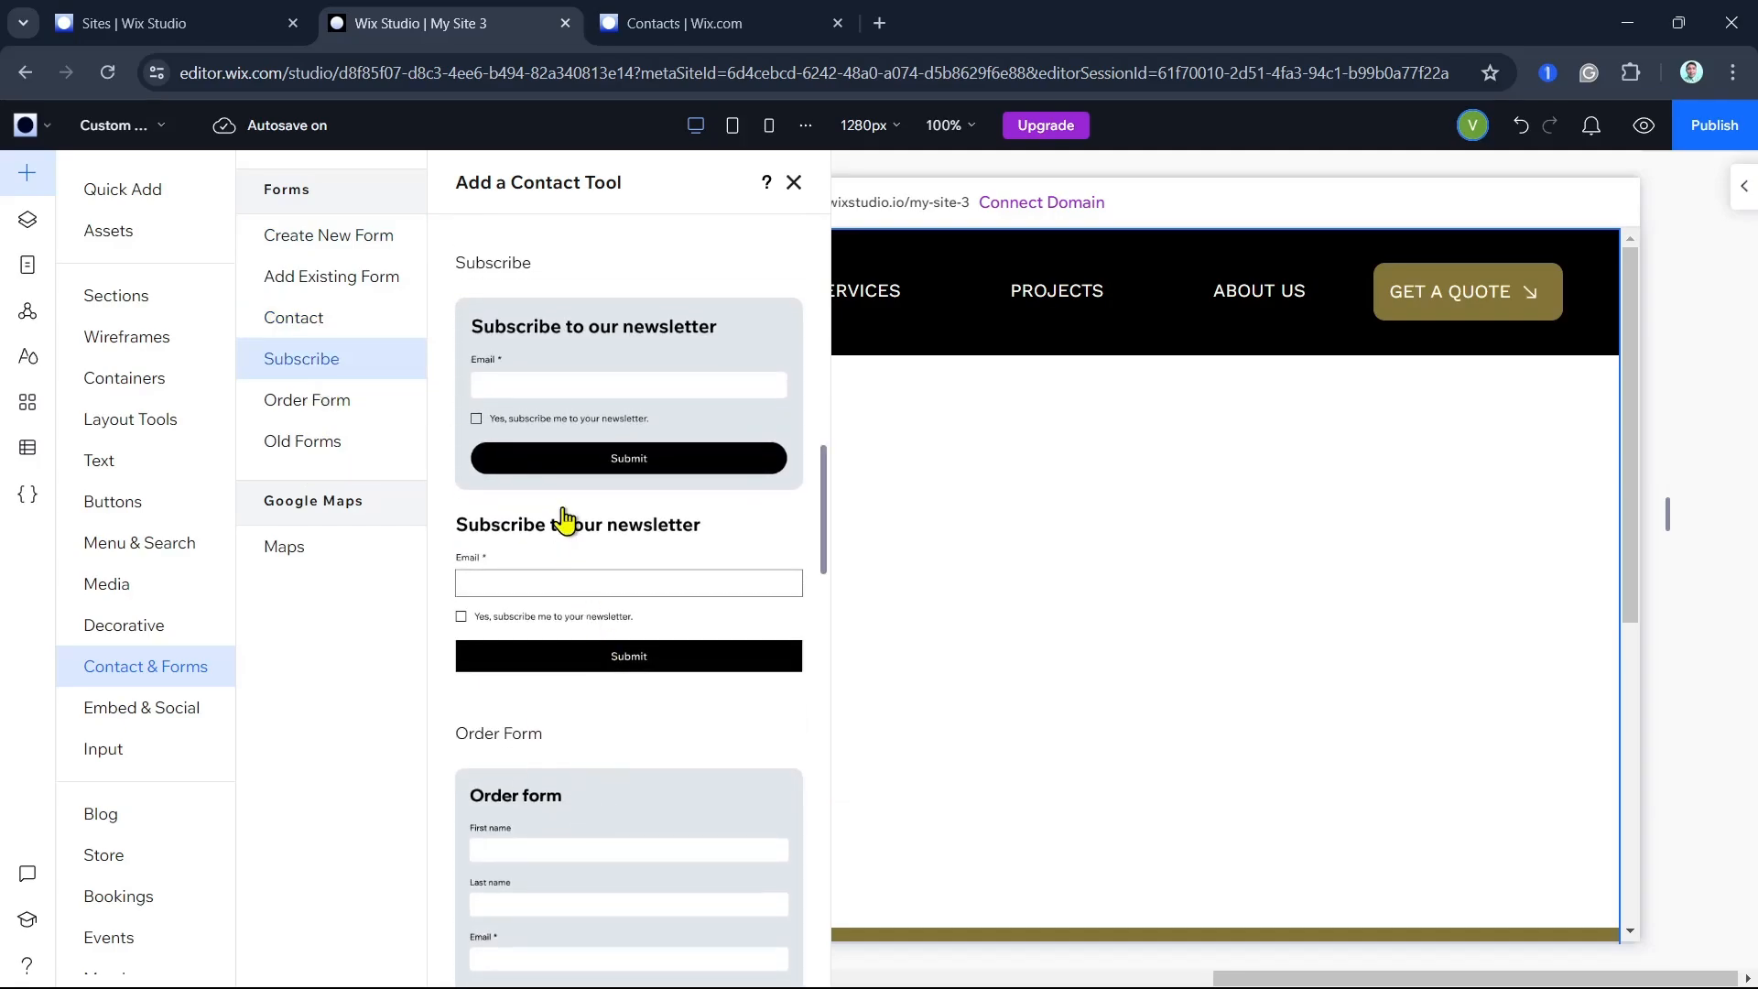
pyautogui.scroll(2, 605, 492)
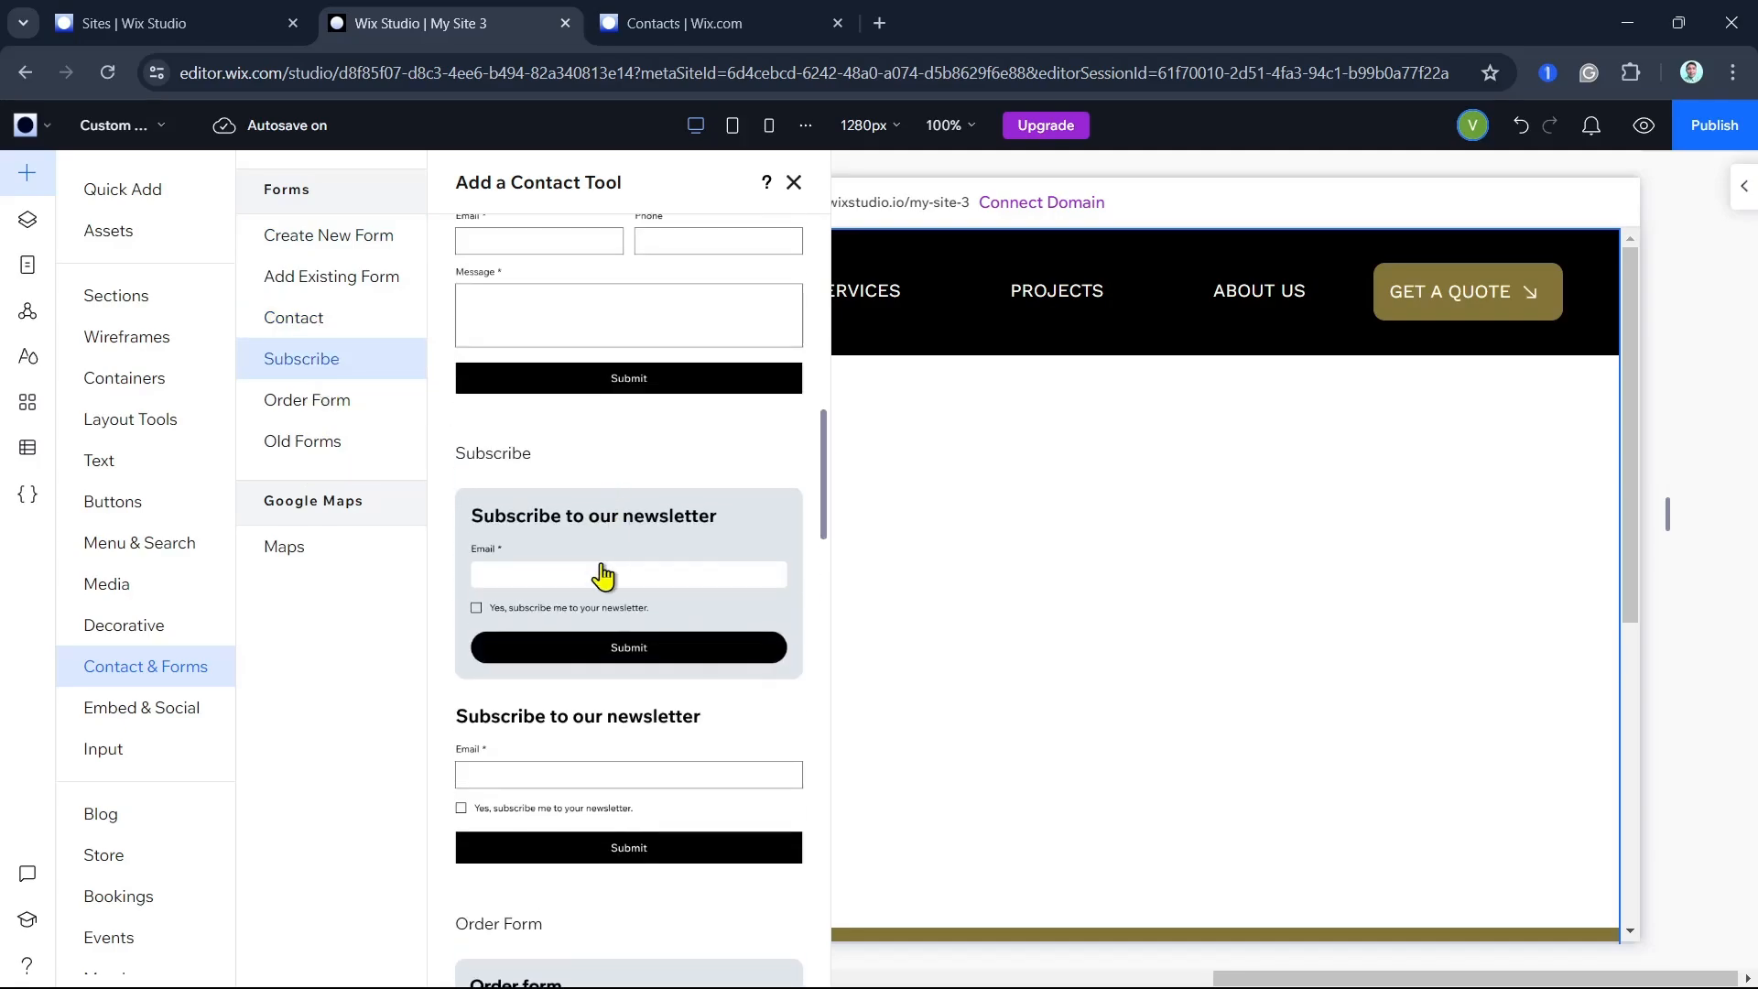
pyautogui.scroll(-5, 483, 528)
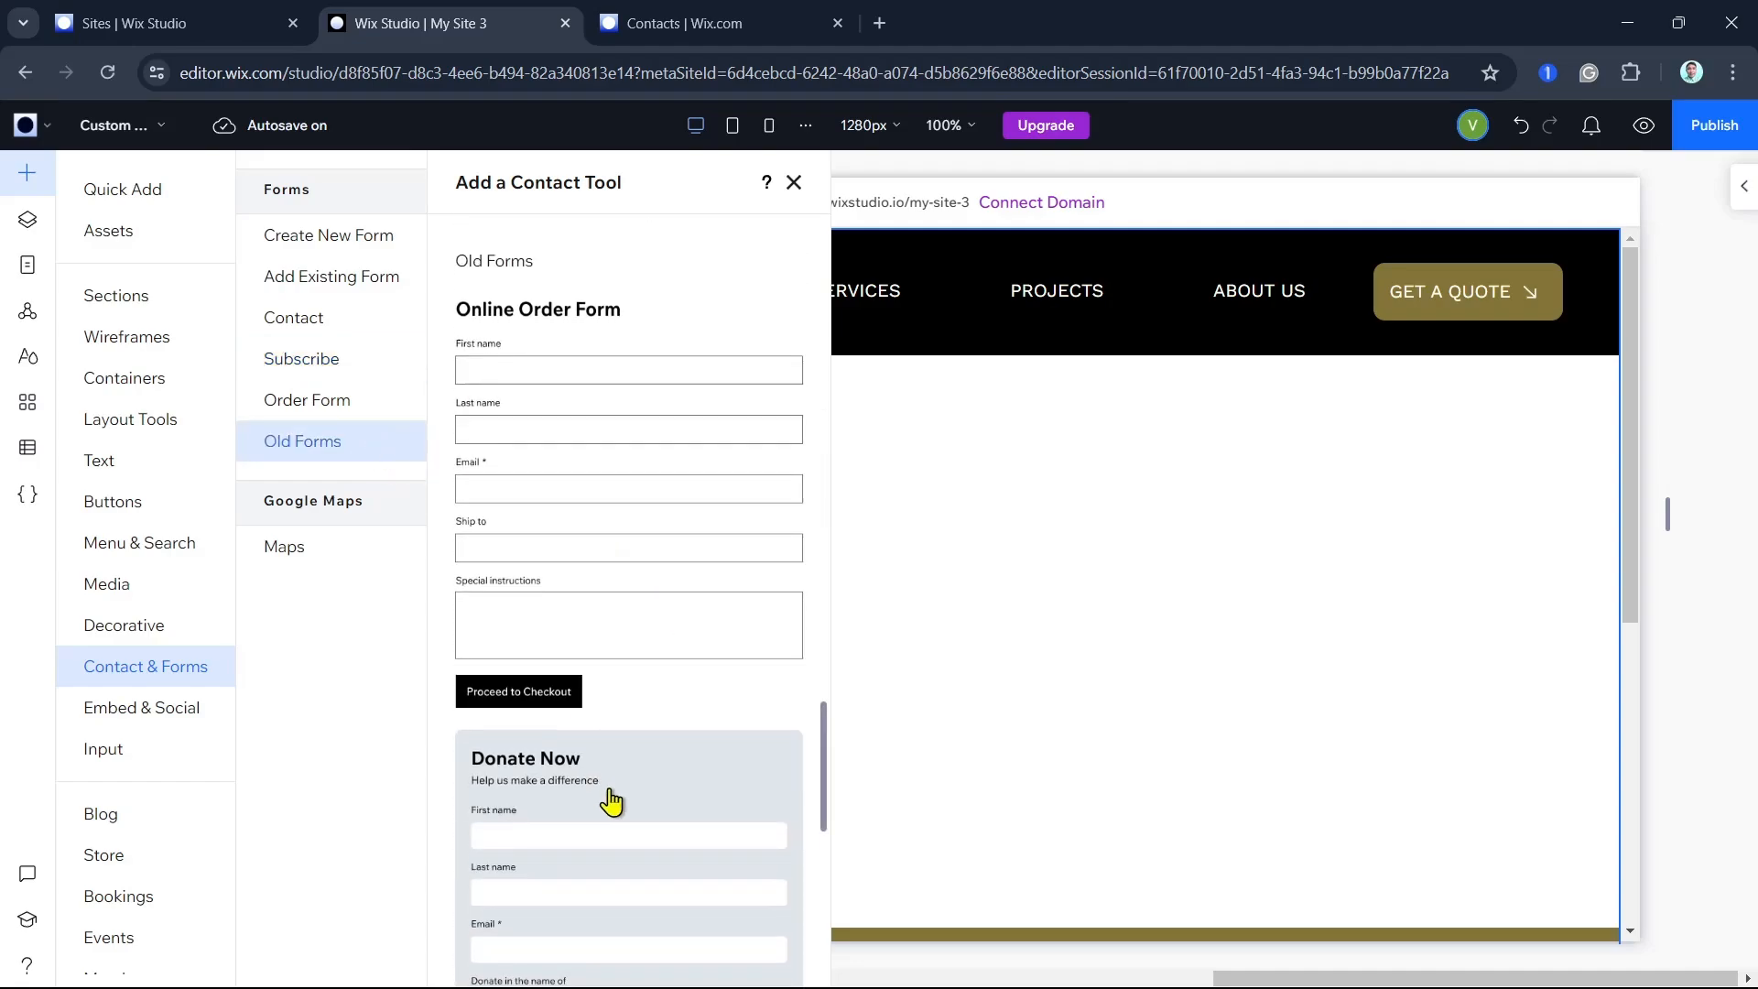
pyautogui.scroll(-4, 607, 797)
pyautogui.scroll(8, 607, 796)
pyautogui.scroll(2, 609, 788)
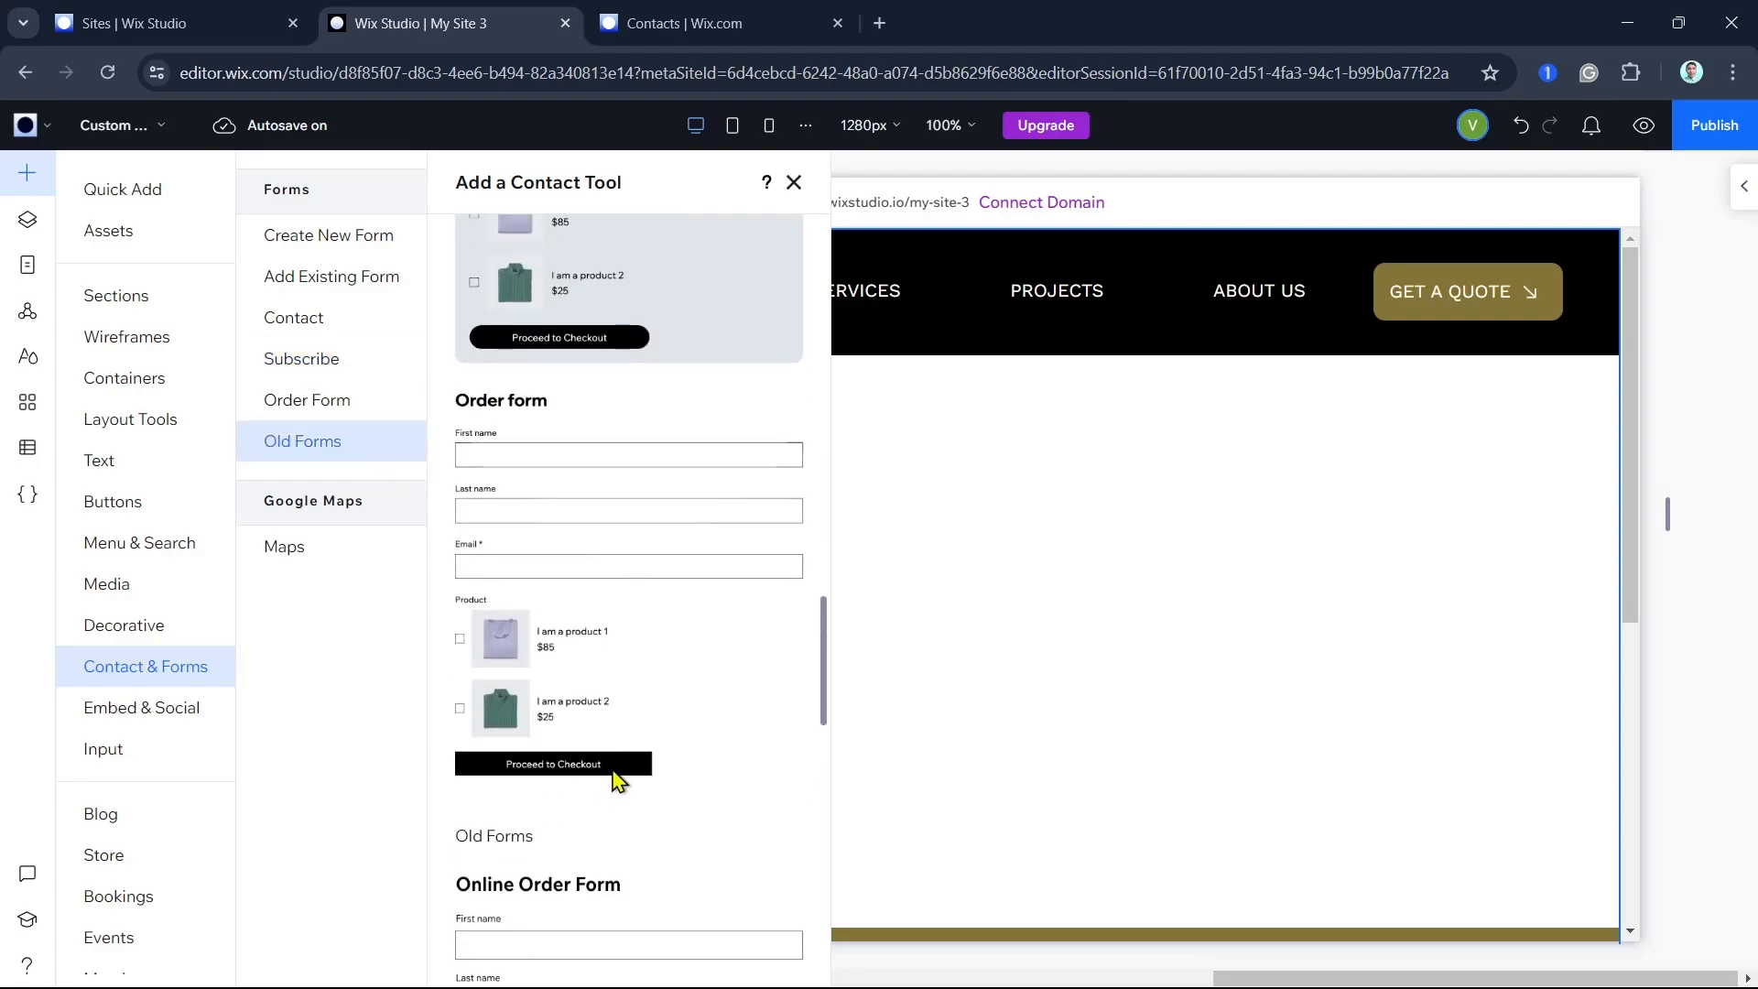
pyautogui.scroll(4, 630, 755)
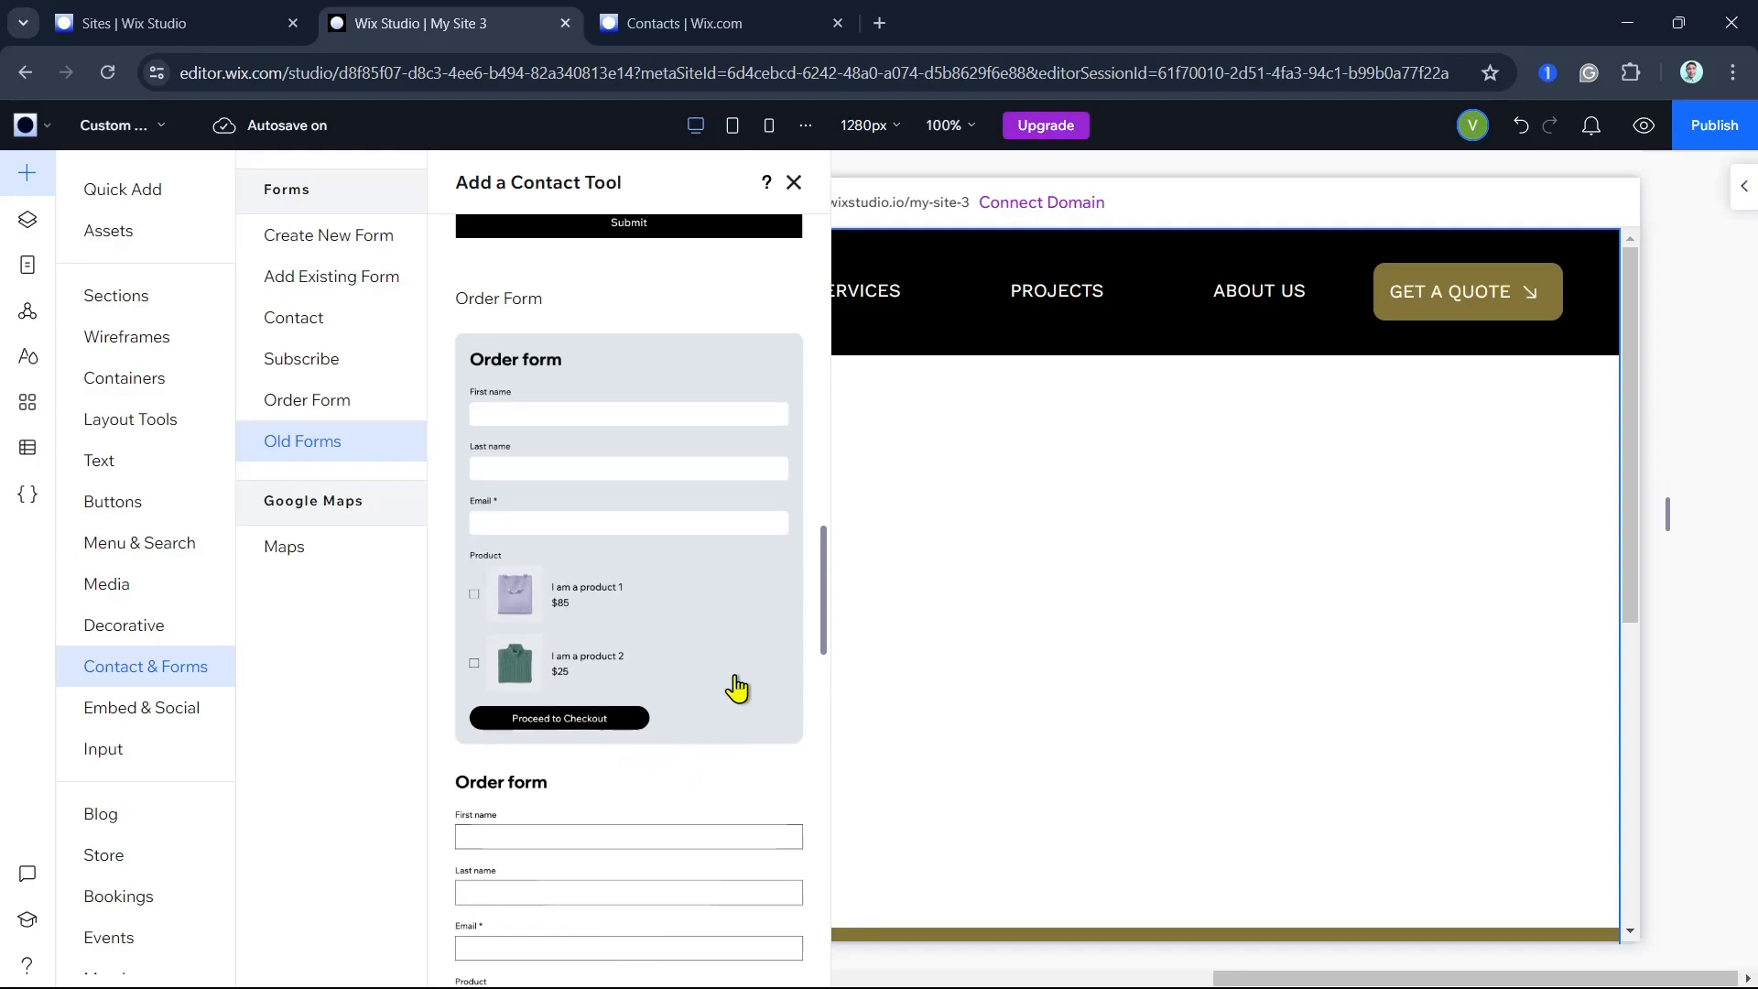
# - Switch to the site dashboard and open the Automations page
pyautogui.click(765, 23)
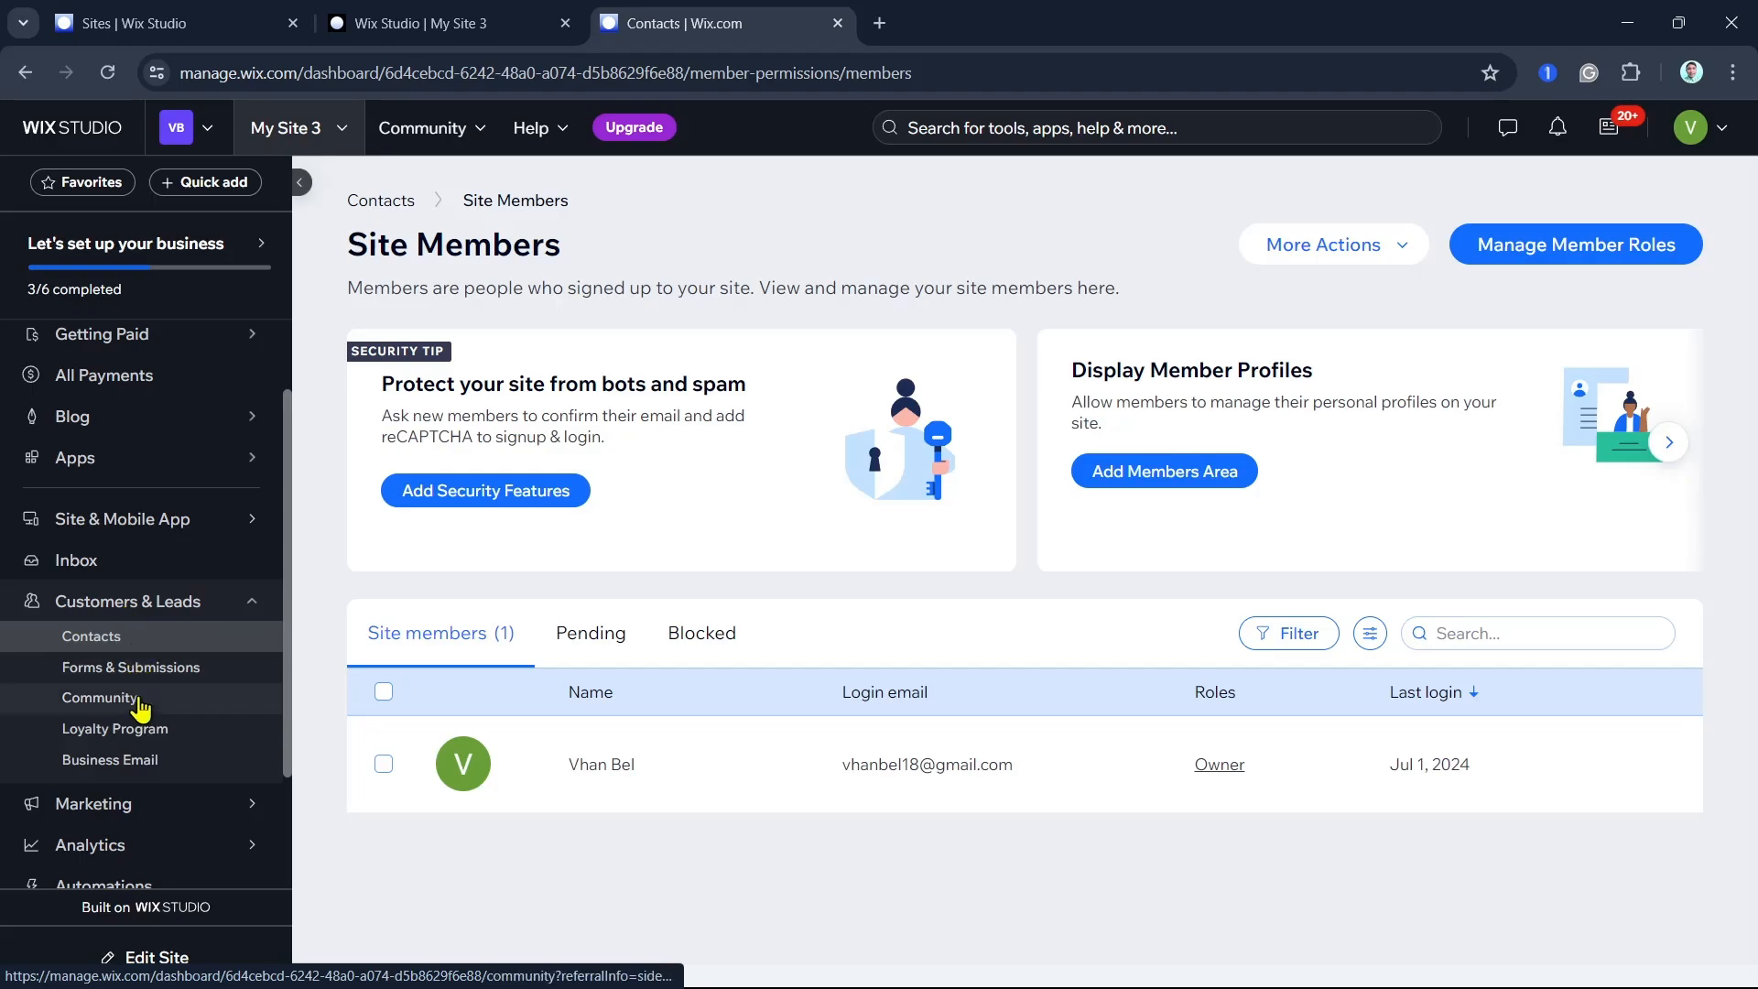
pyautogui.moveTo(139, 806)
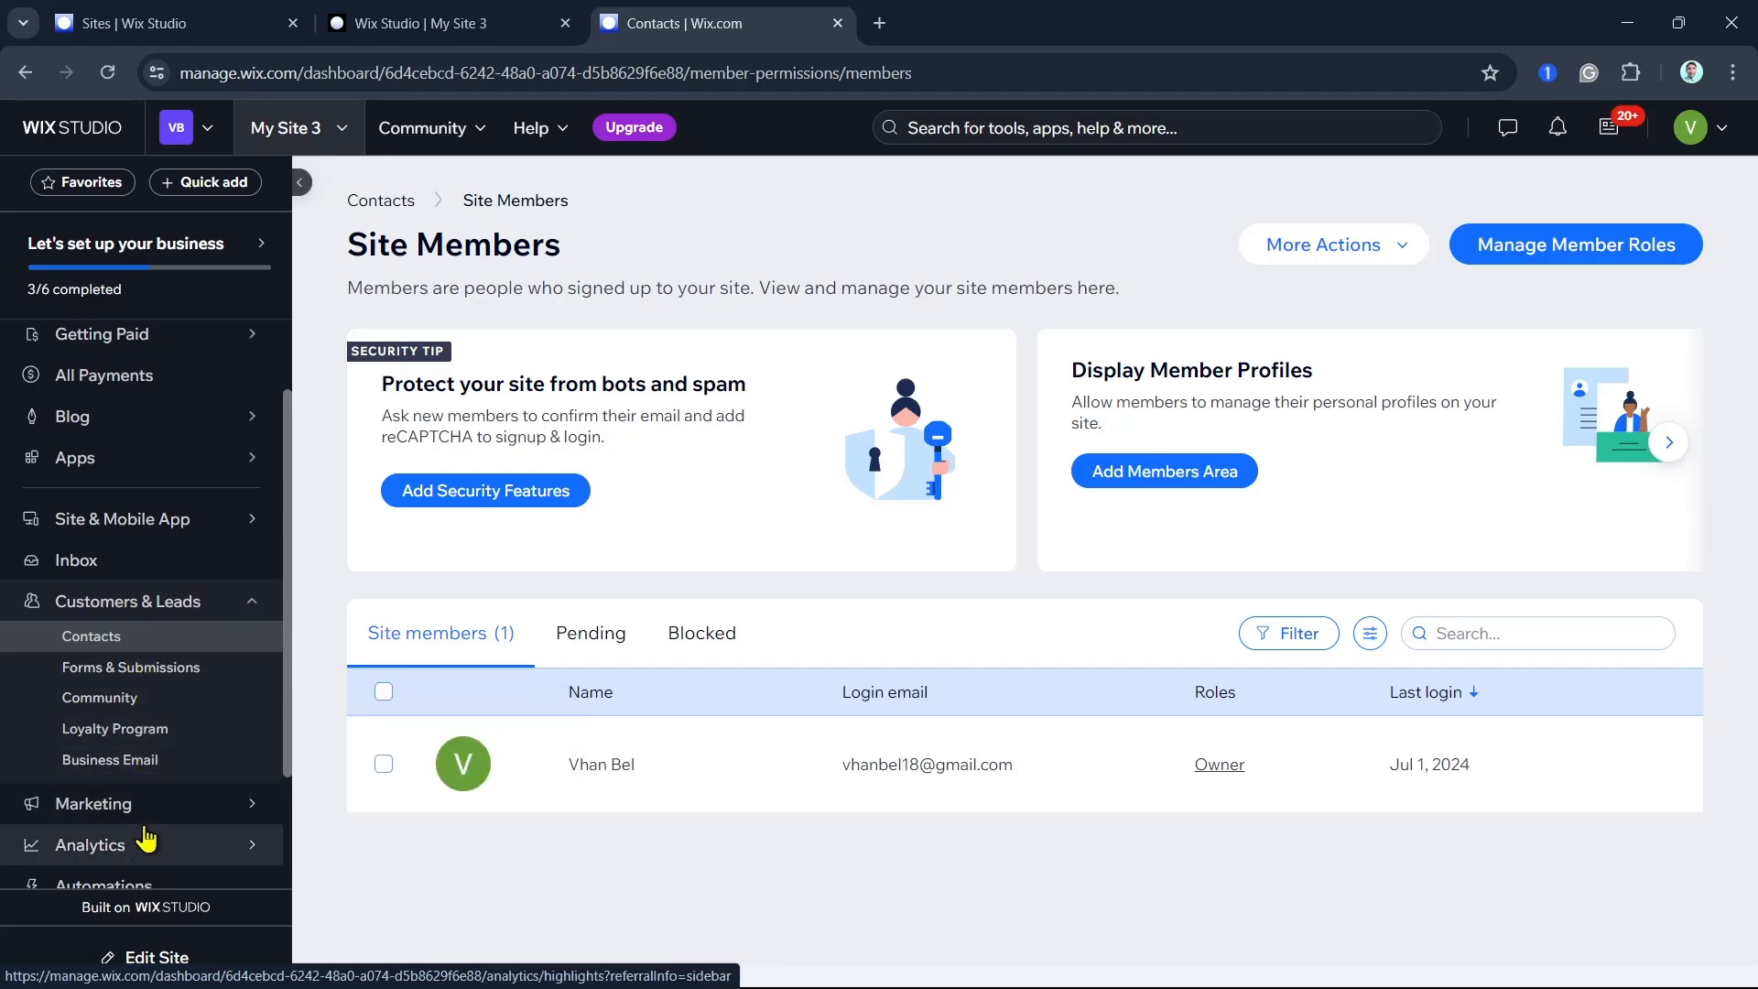
pyautogui.scroll(-2, 135, 835)
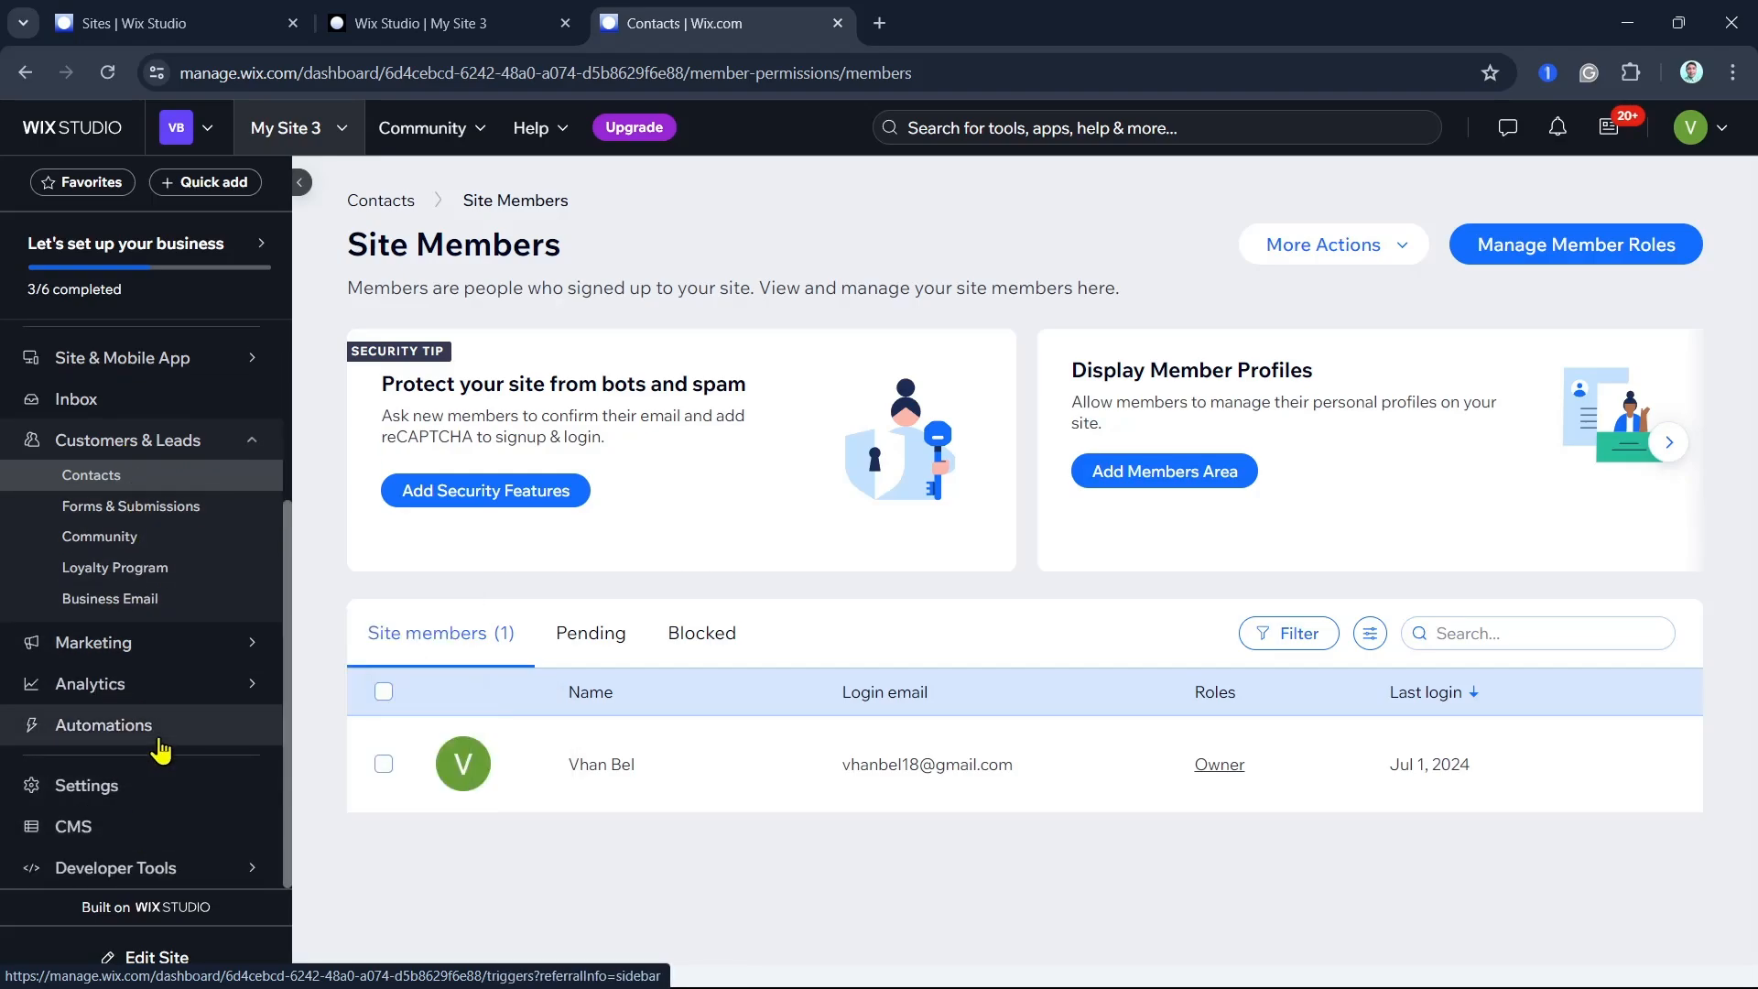
pyautogui.click(158, 743)
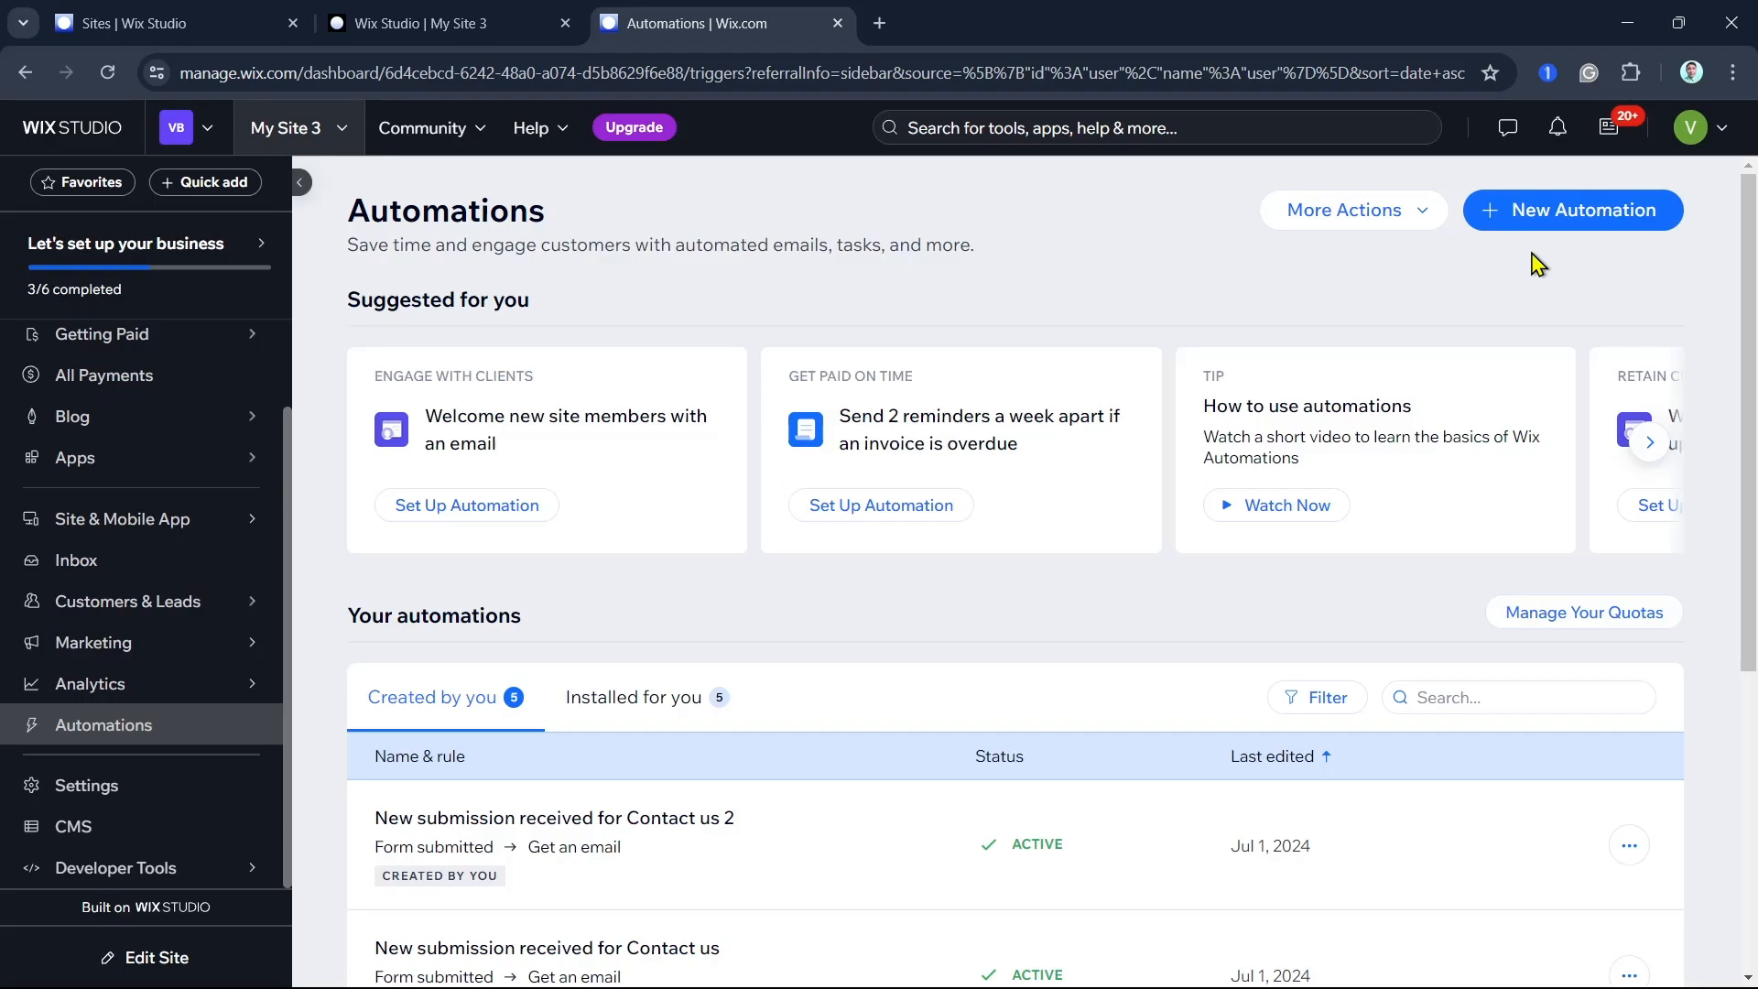
# - Return to the site editor, preview the custom member page on desktop and publish the site
pyautogui.click(518, 27)
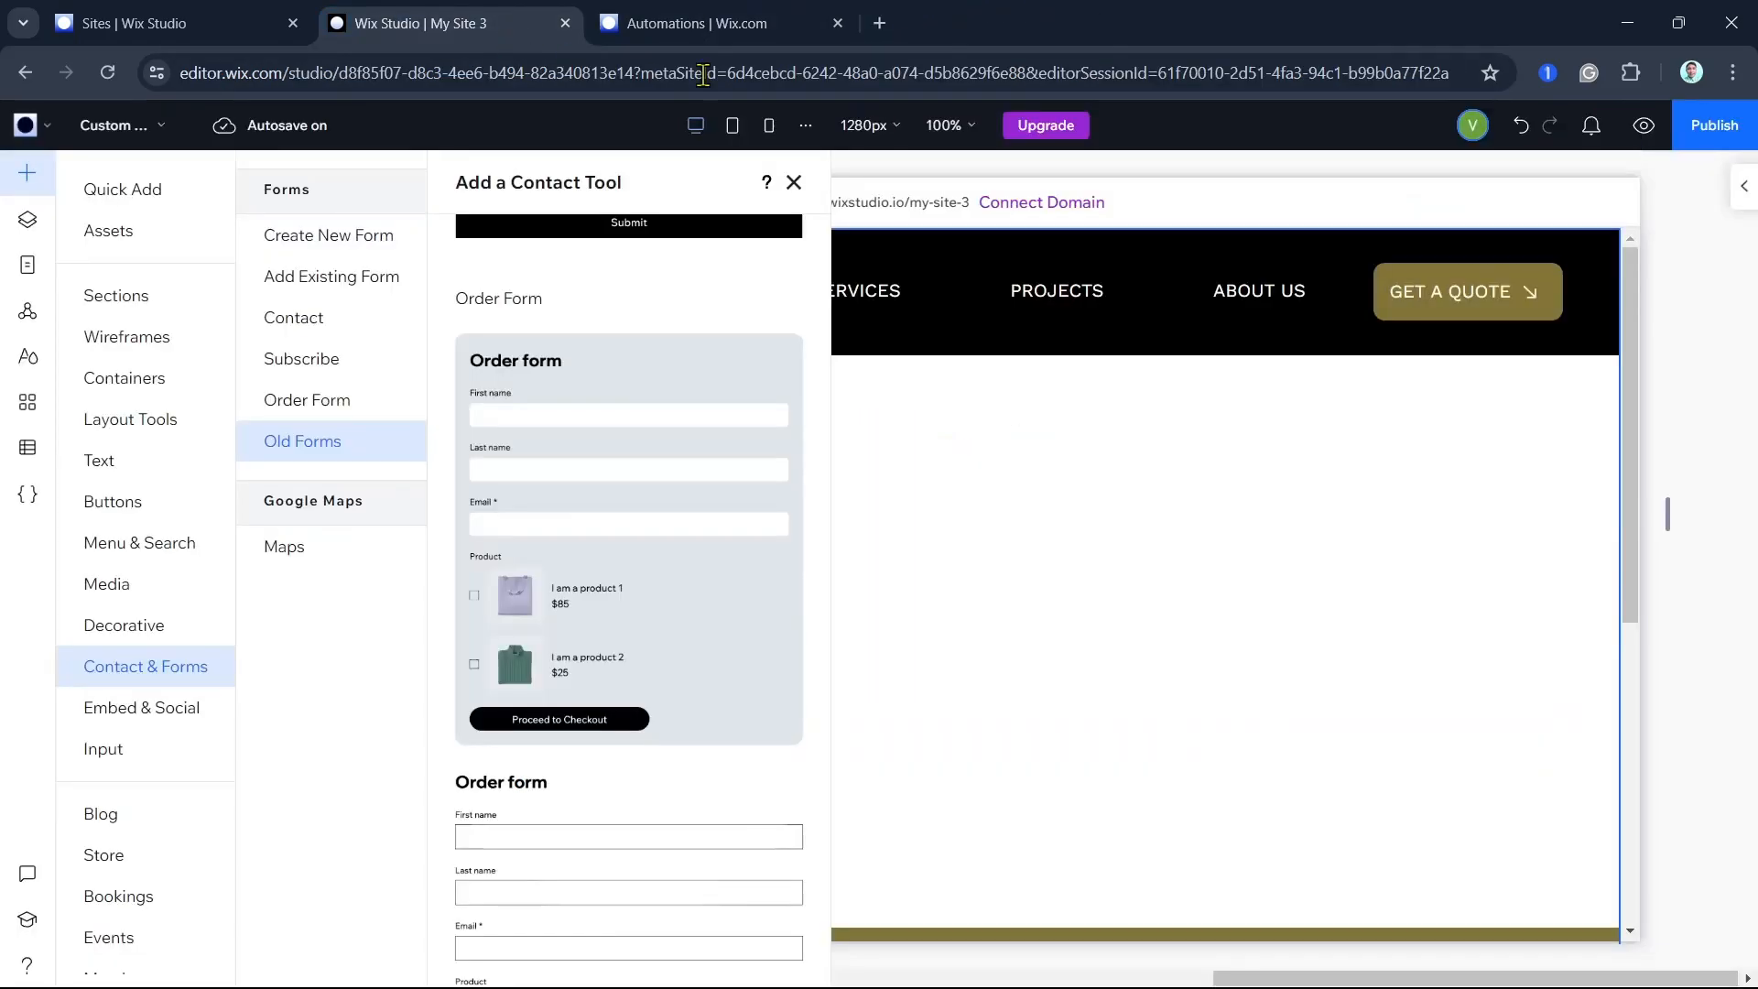
pyautogui.click(1643, 129)
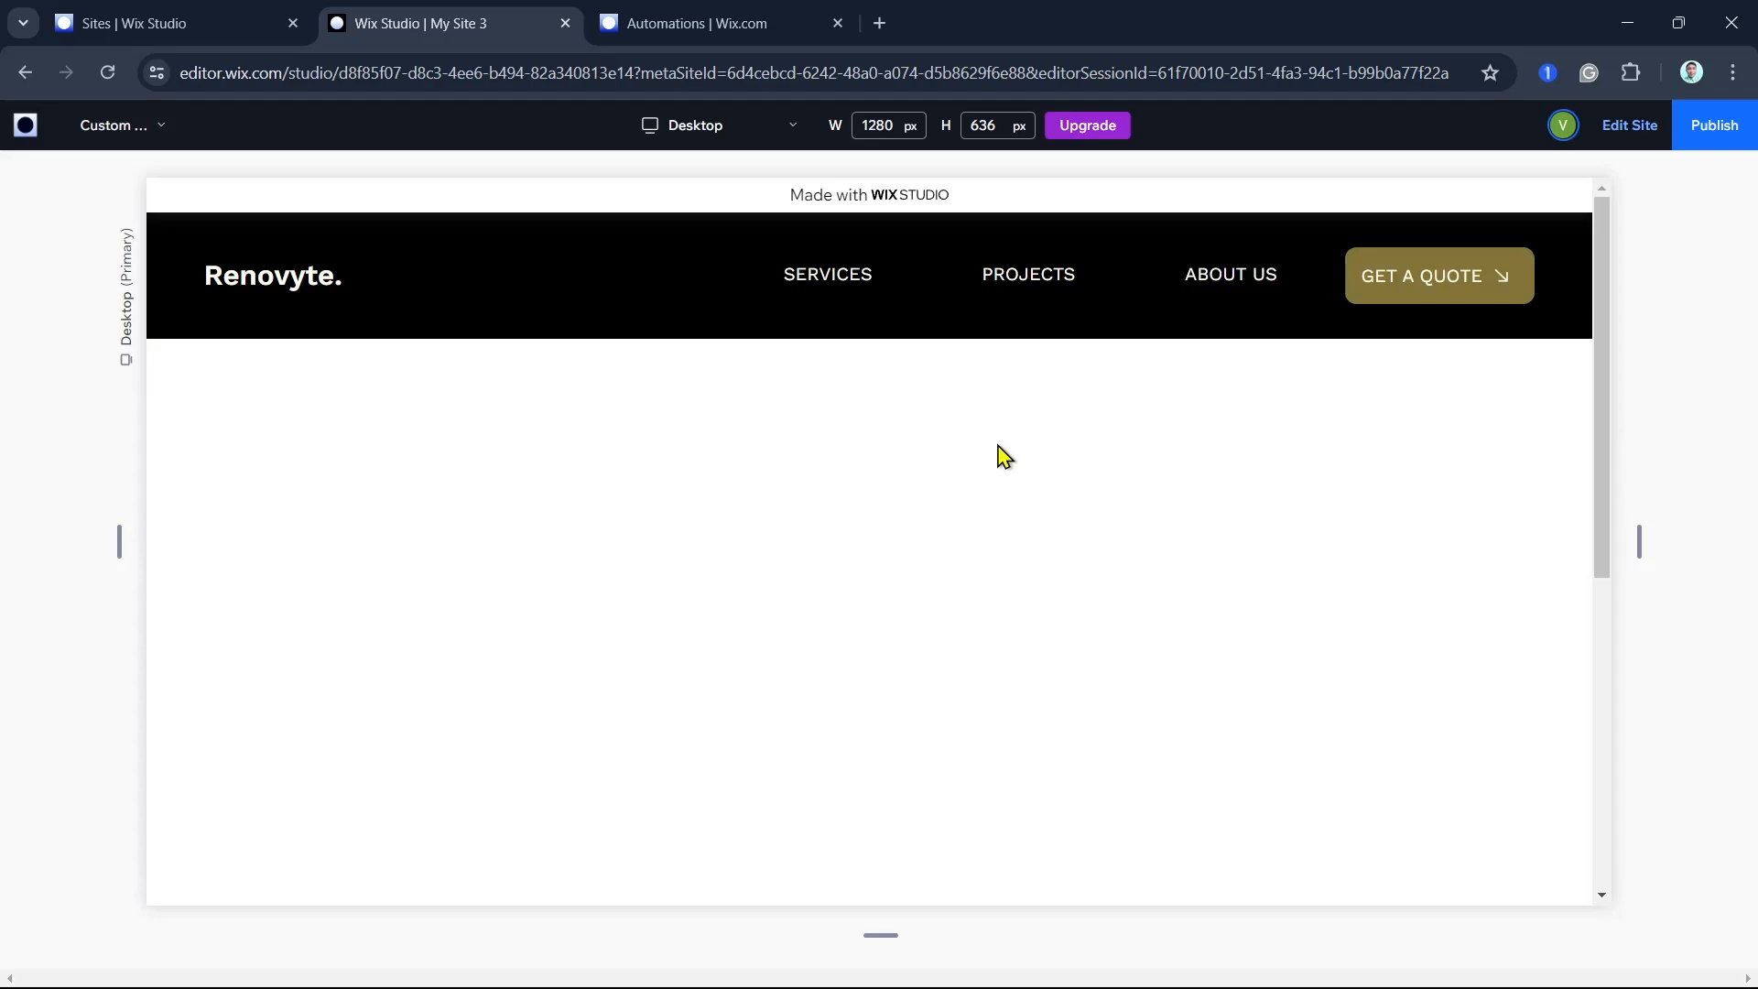
pyautogui.click(1700, 128)
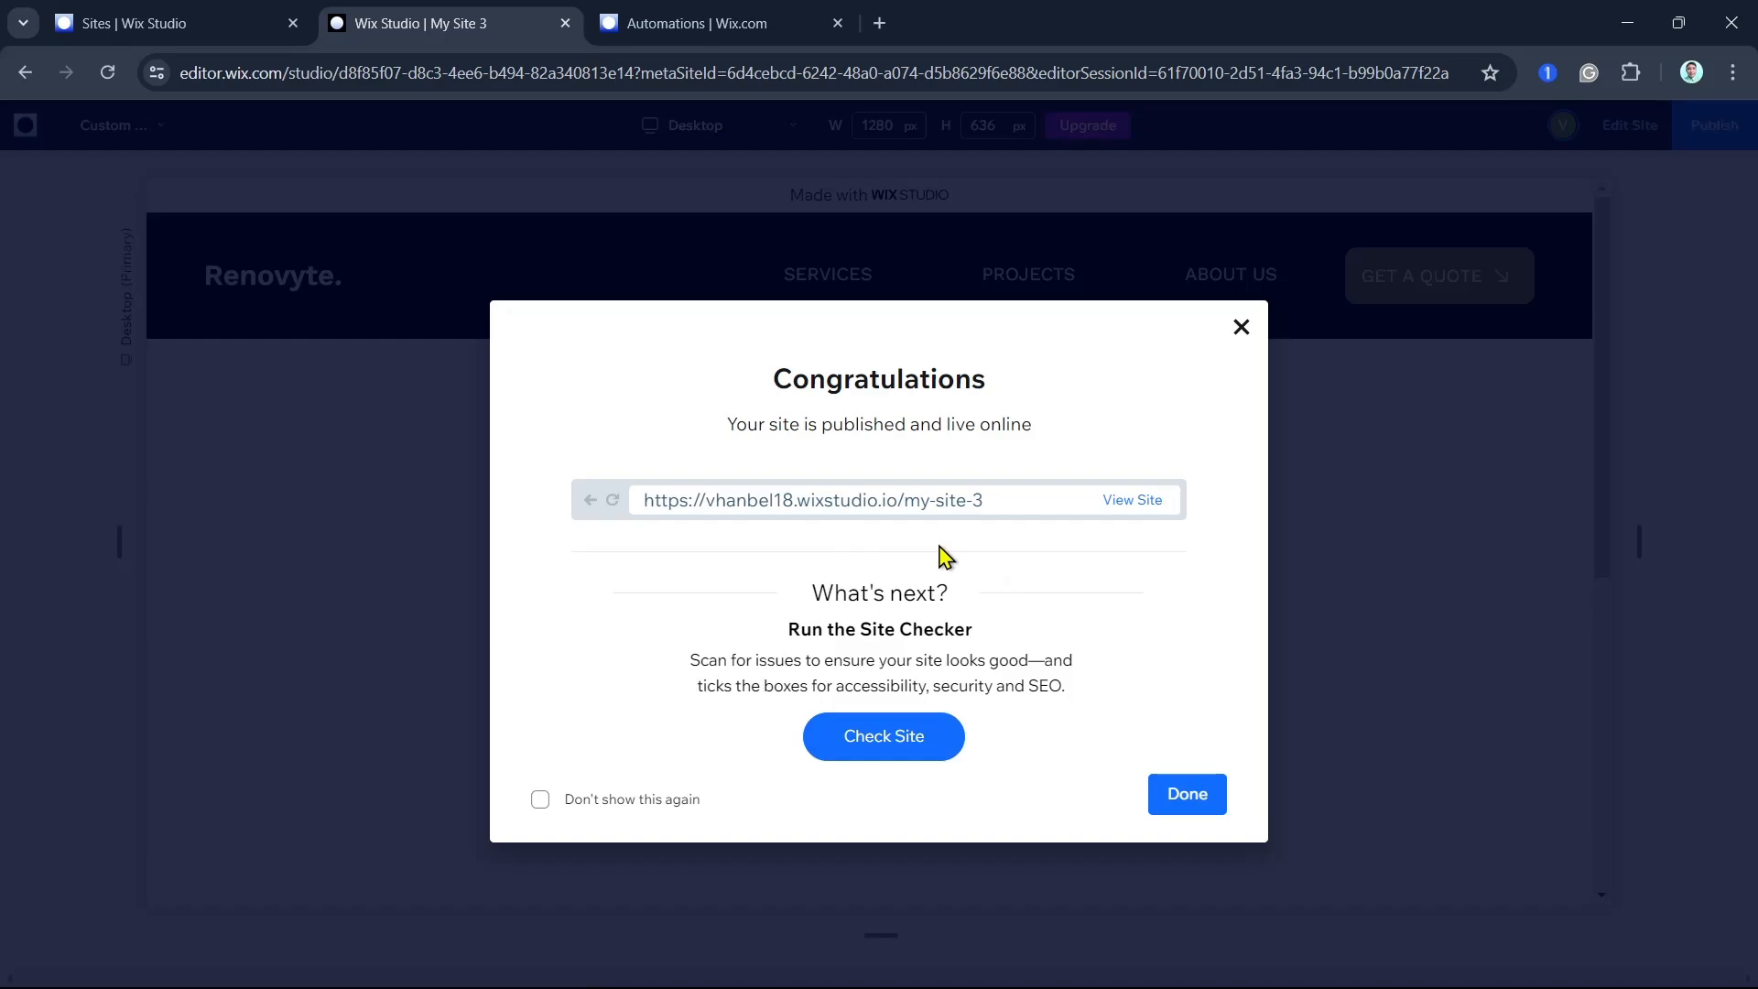
# - Go back to the site dashboard and open the Contacts page under Customers & Leads
pyautogui.click(749, 32)
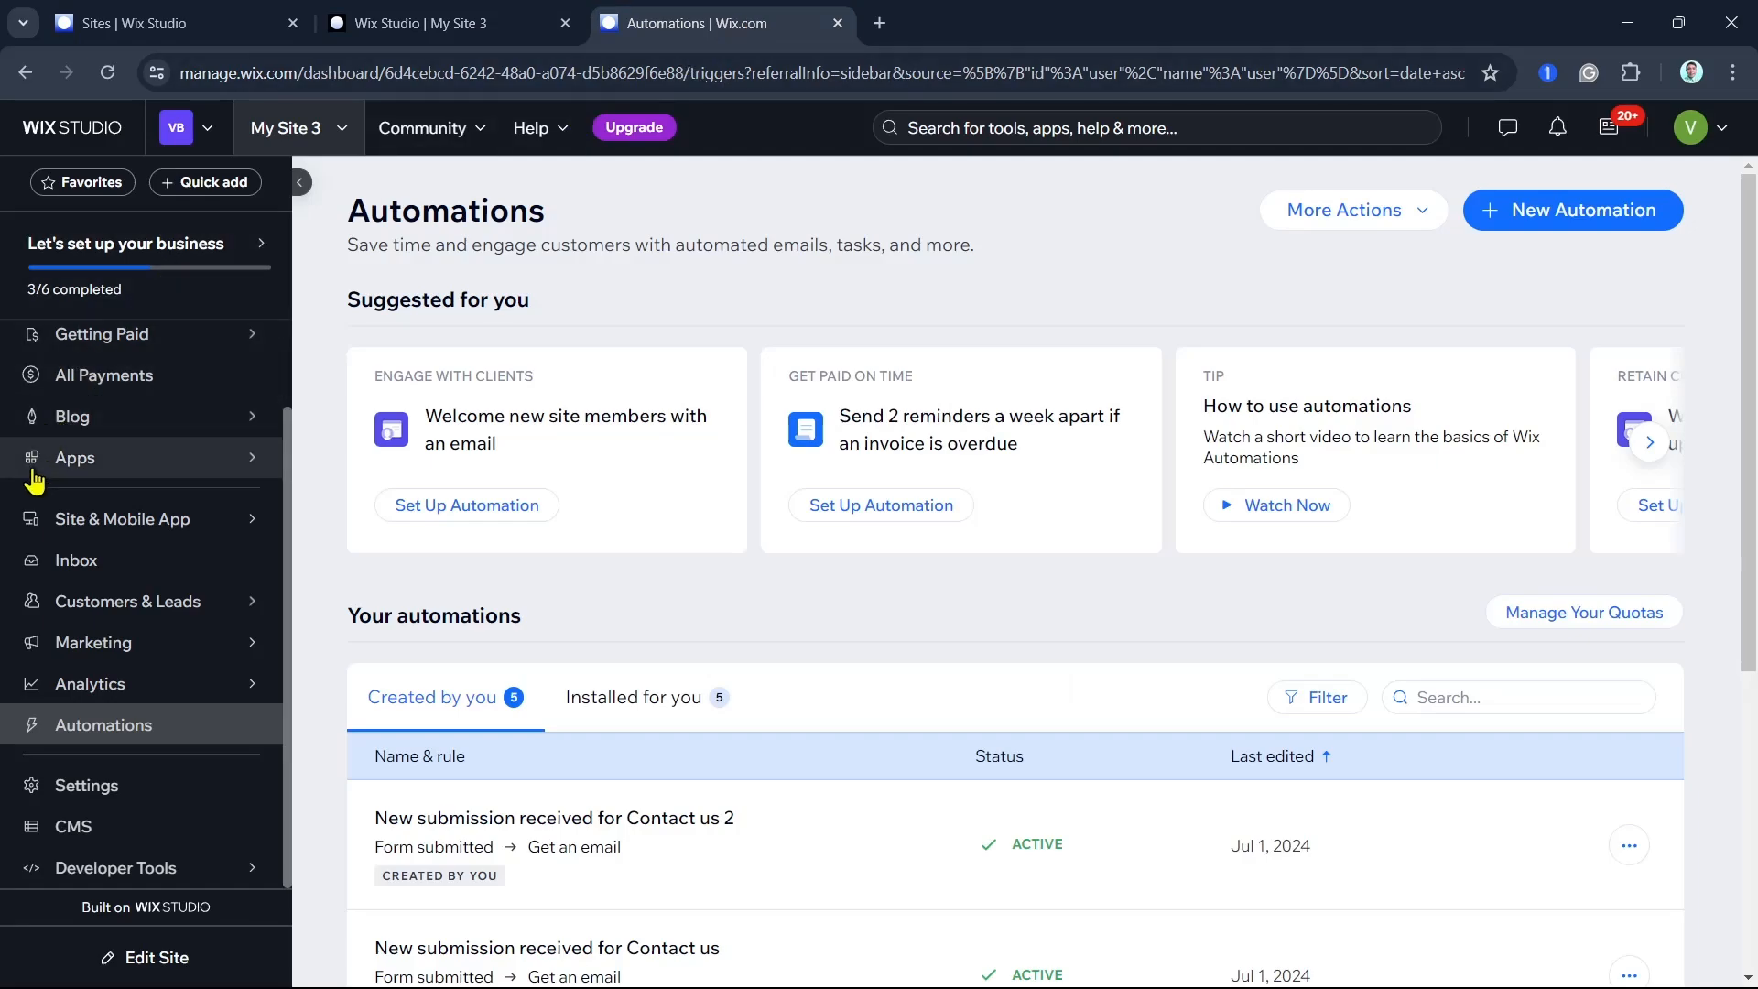
pyautogui.moveTo(107, 606)
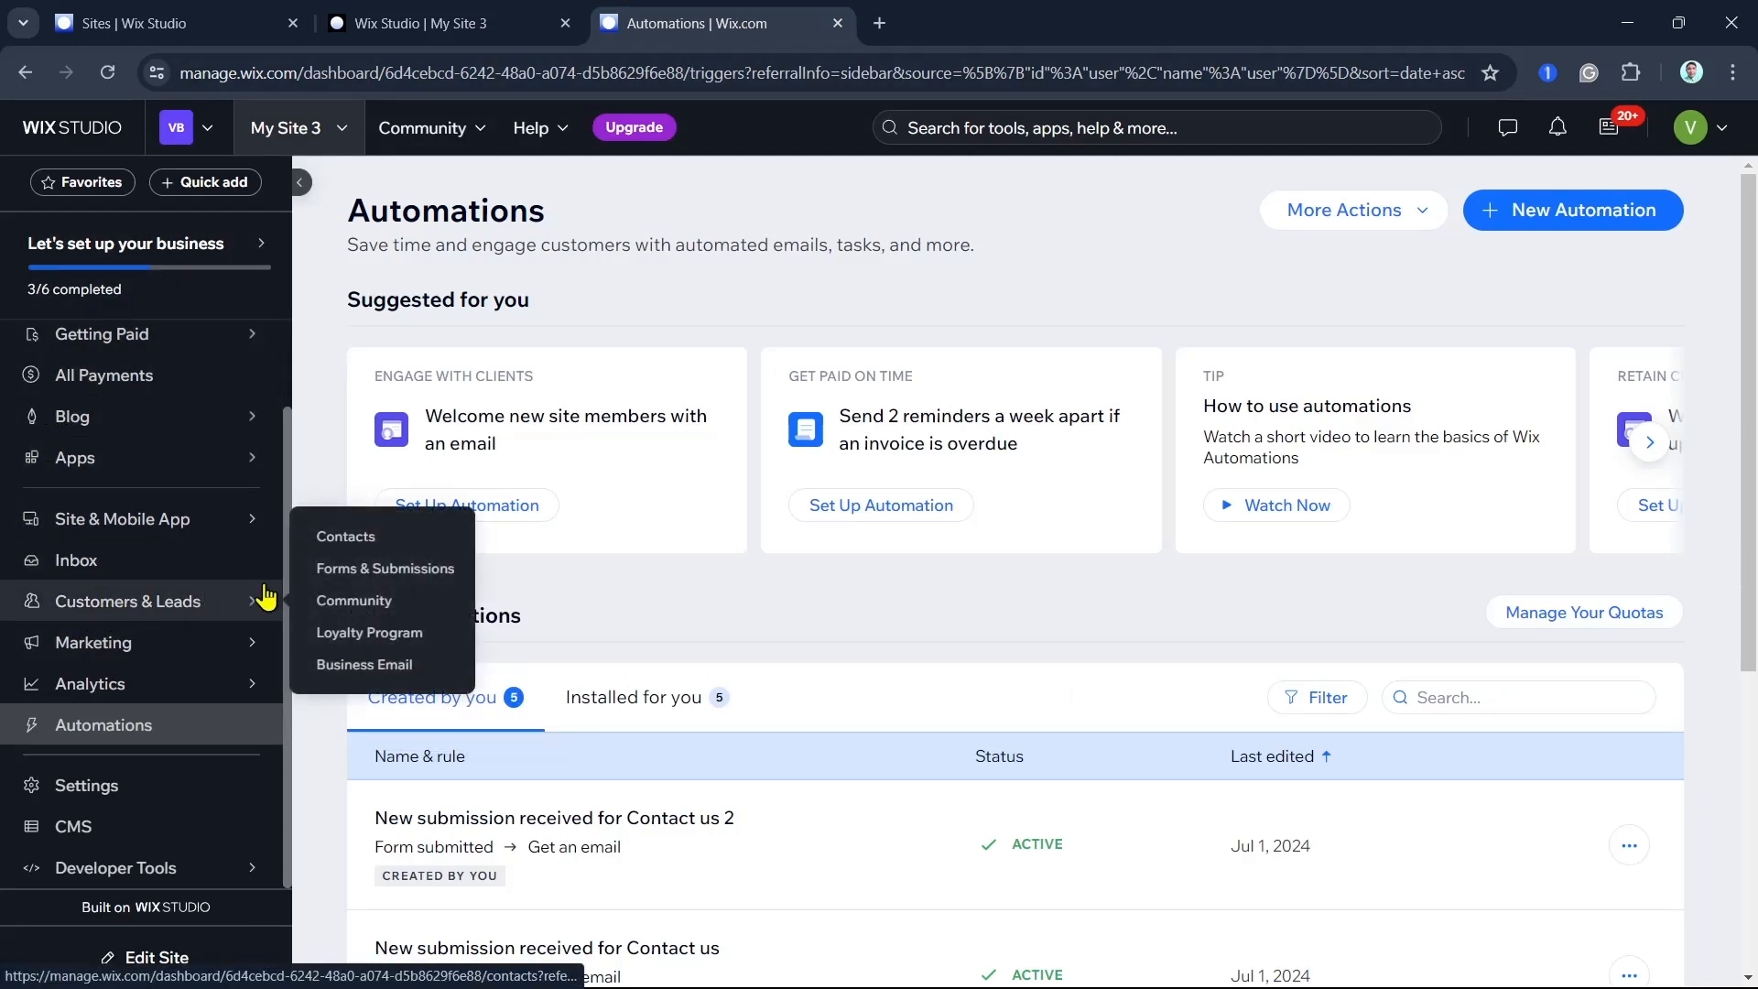
pyautogui.click(359, 536)
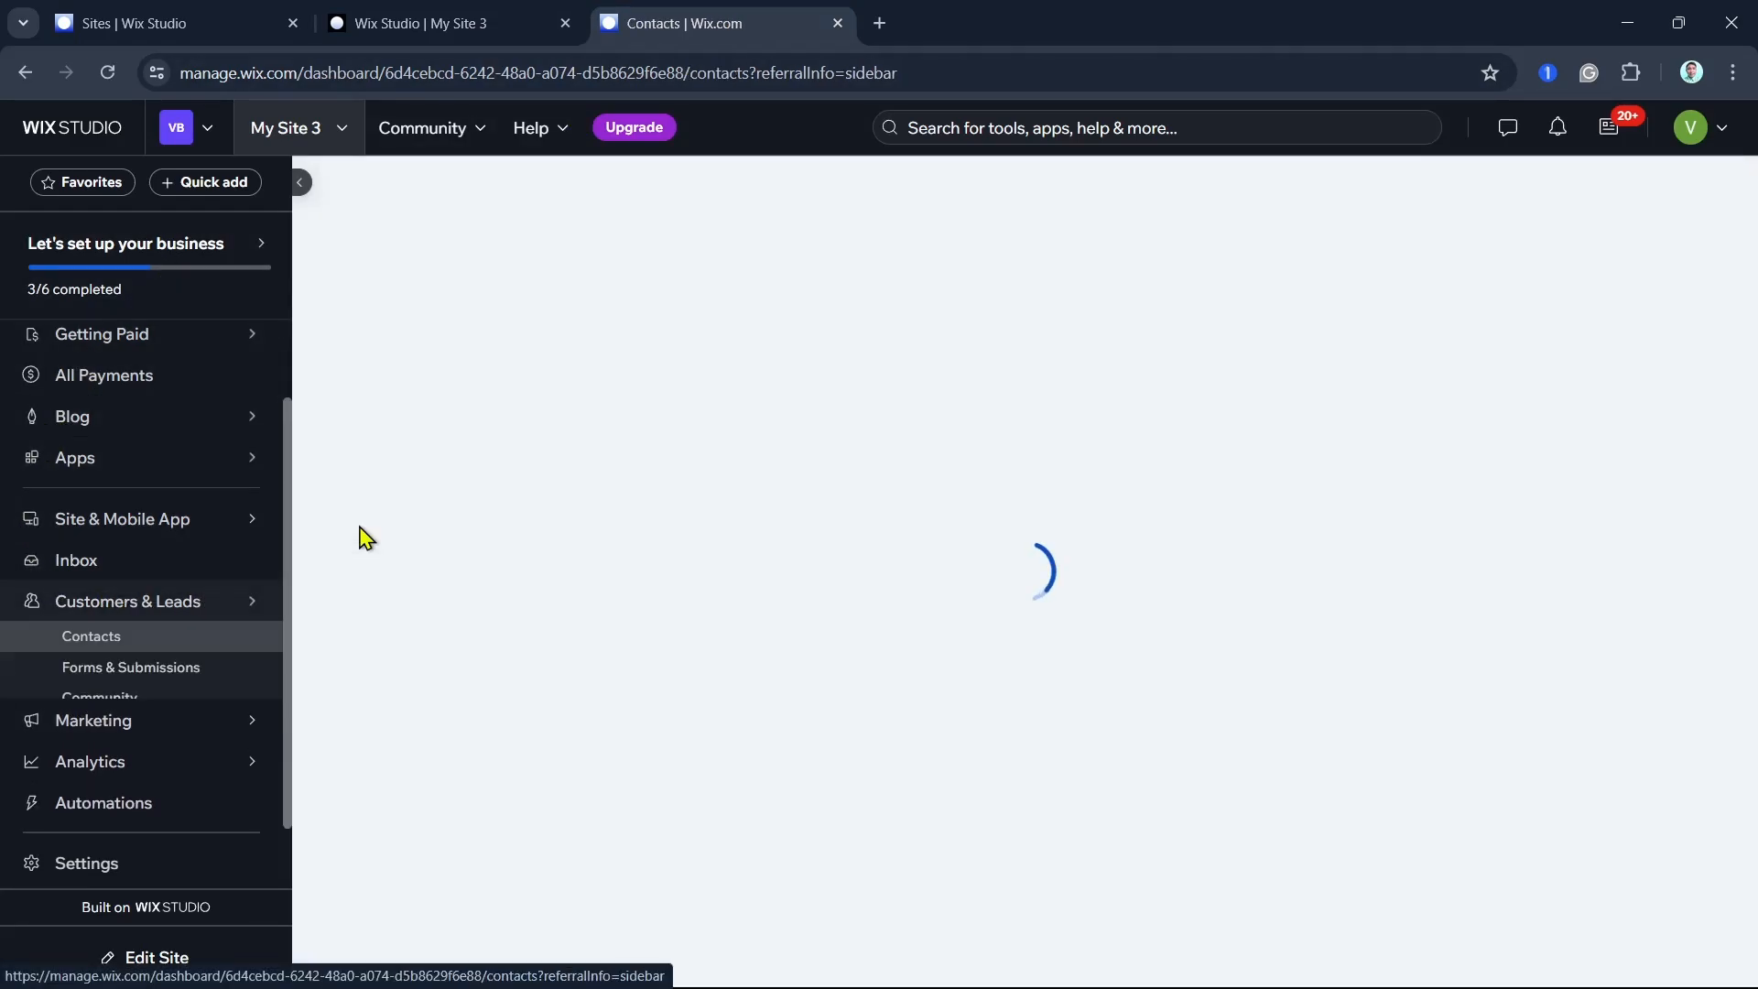